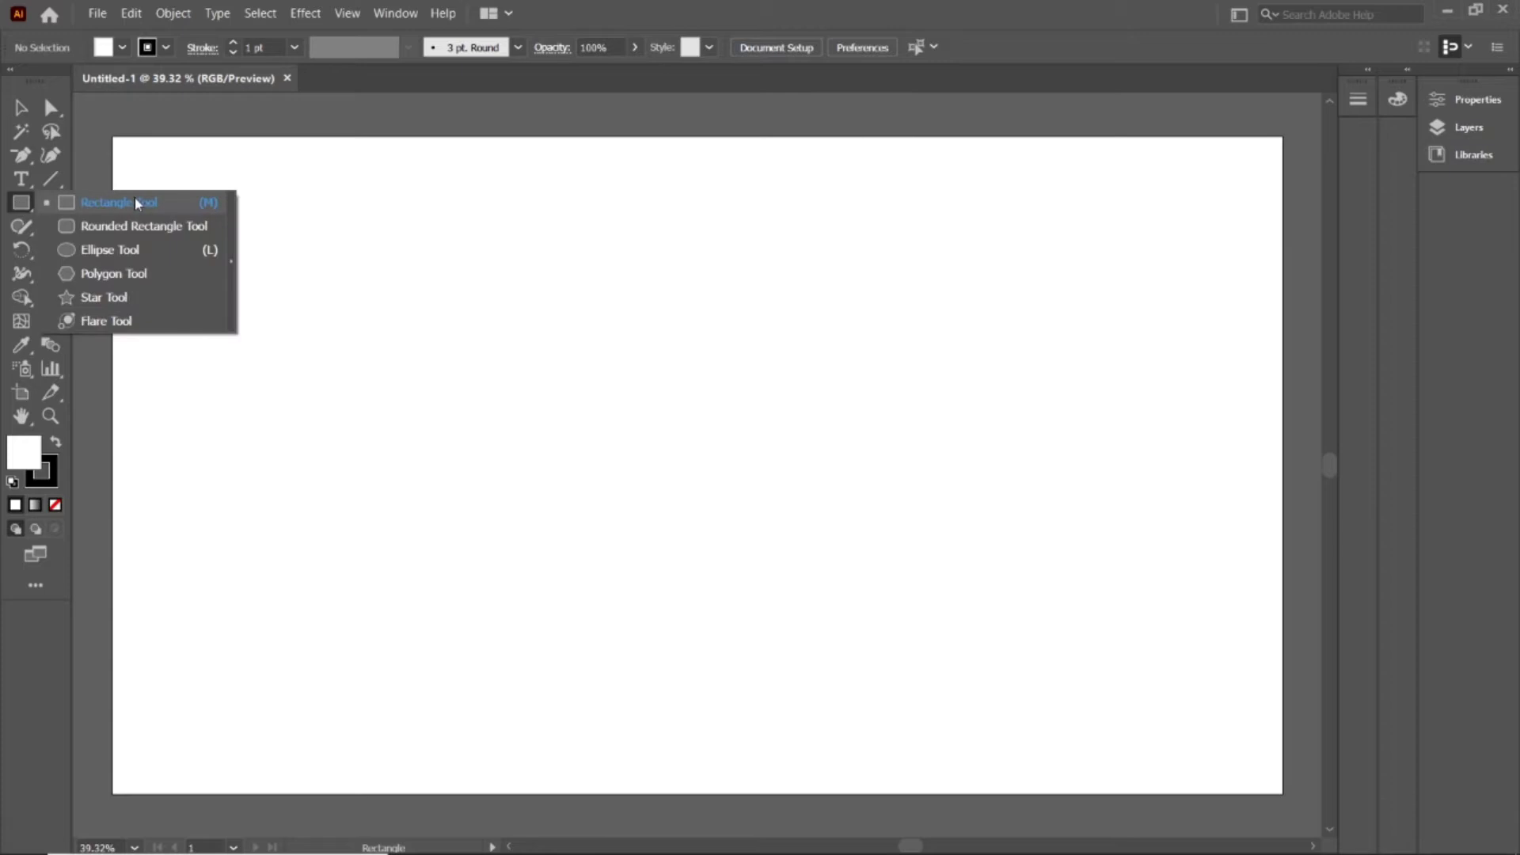
- Draw a rectangle covering the whole artboard and give it a gradient fill
{"action": "left_click", "coordinate": [91, 202]}
{"action": "left_click_drag", "start_coordinate": [111, 136], "coordinate": [1283, 794]}
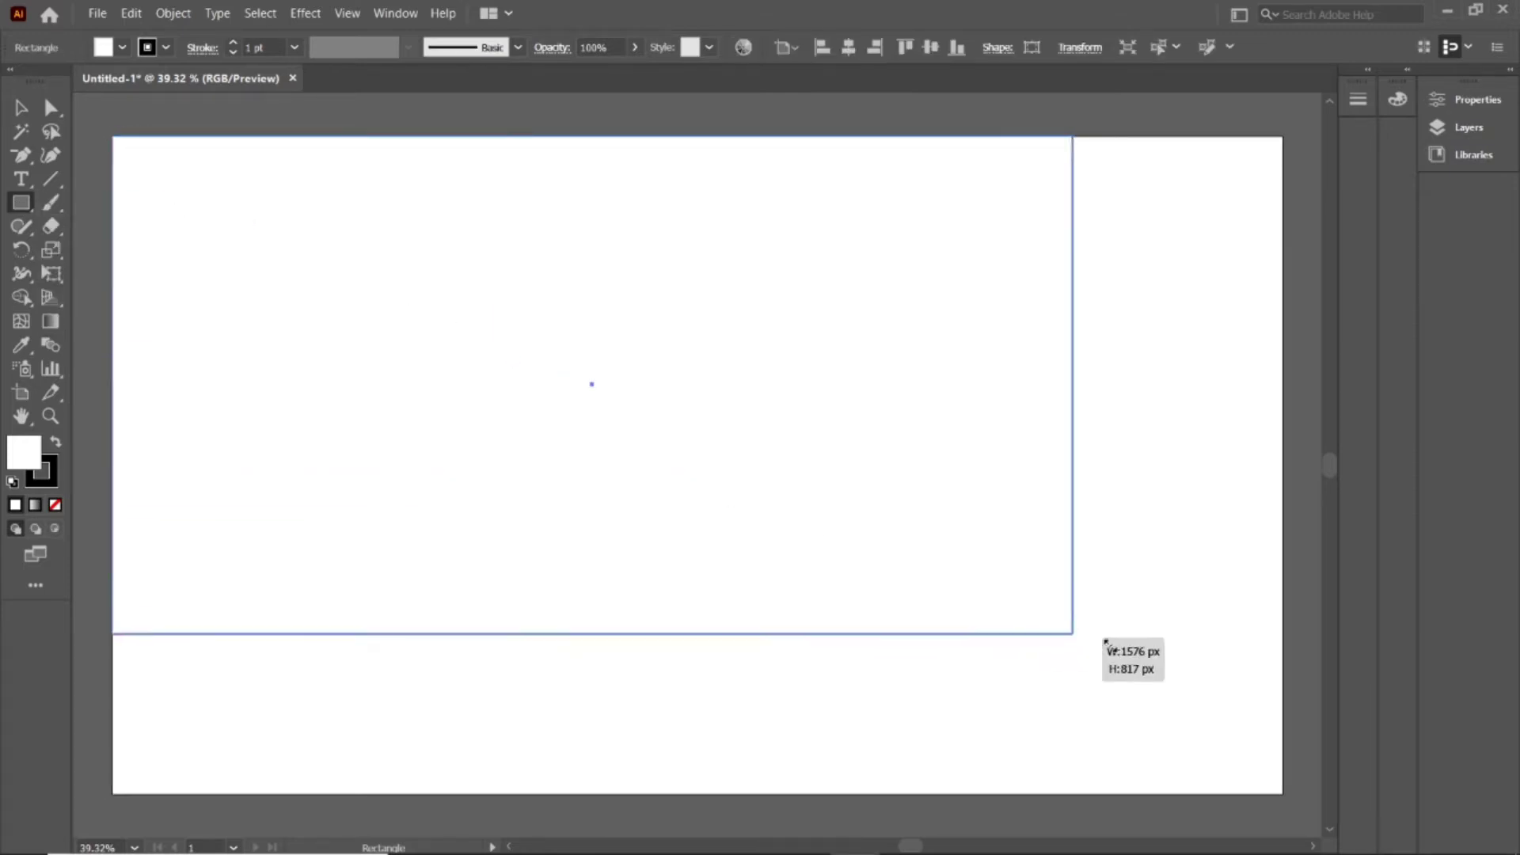
{"action": "key", "text": "period"}
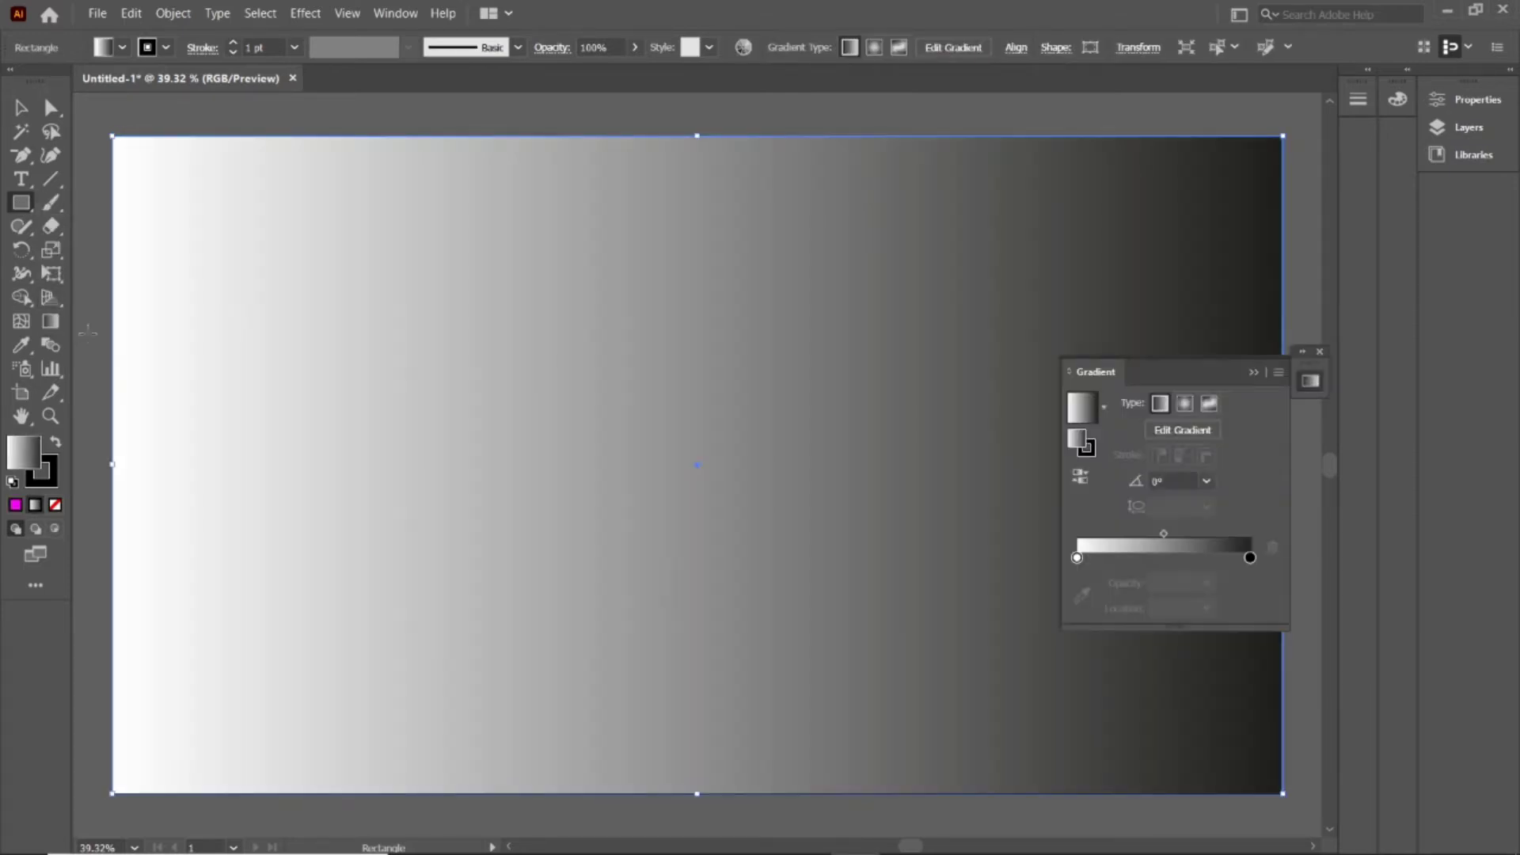
{"action": "key", "text": "g"}
- Set the gradient's start stop to a magenta swatch
{"action": "double_click", "coordinate": [112, 464]}
{"action": "left_click", "coordinate": [21, 531]}
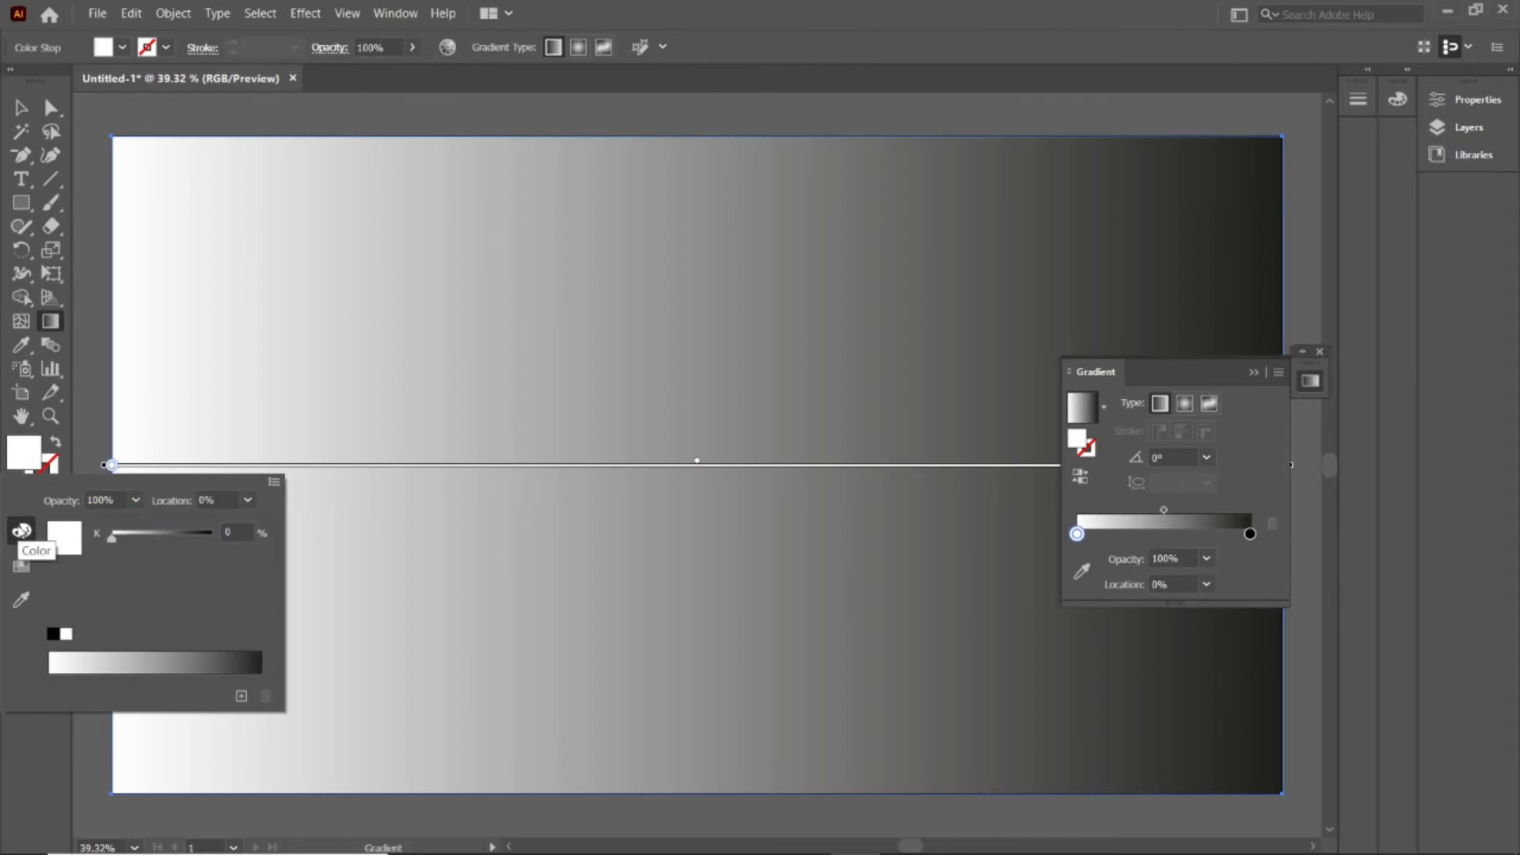
{"action": "left_click", "coordinate": [91, 657]}
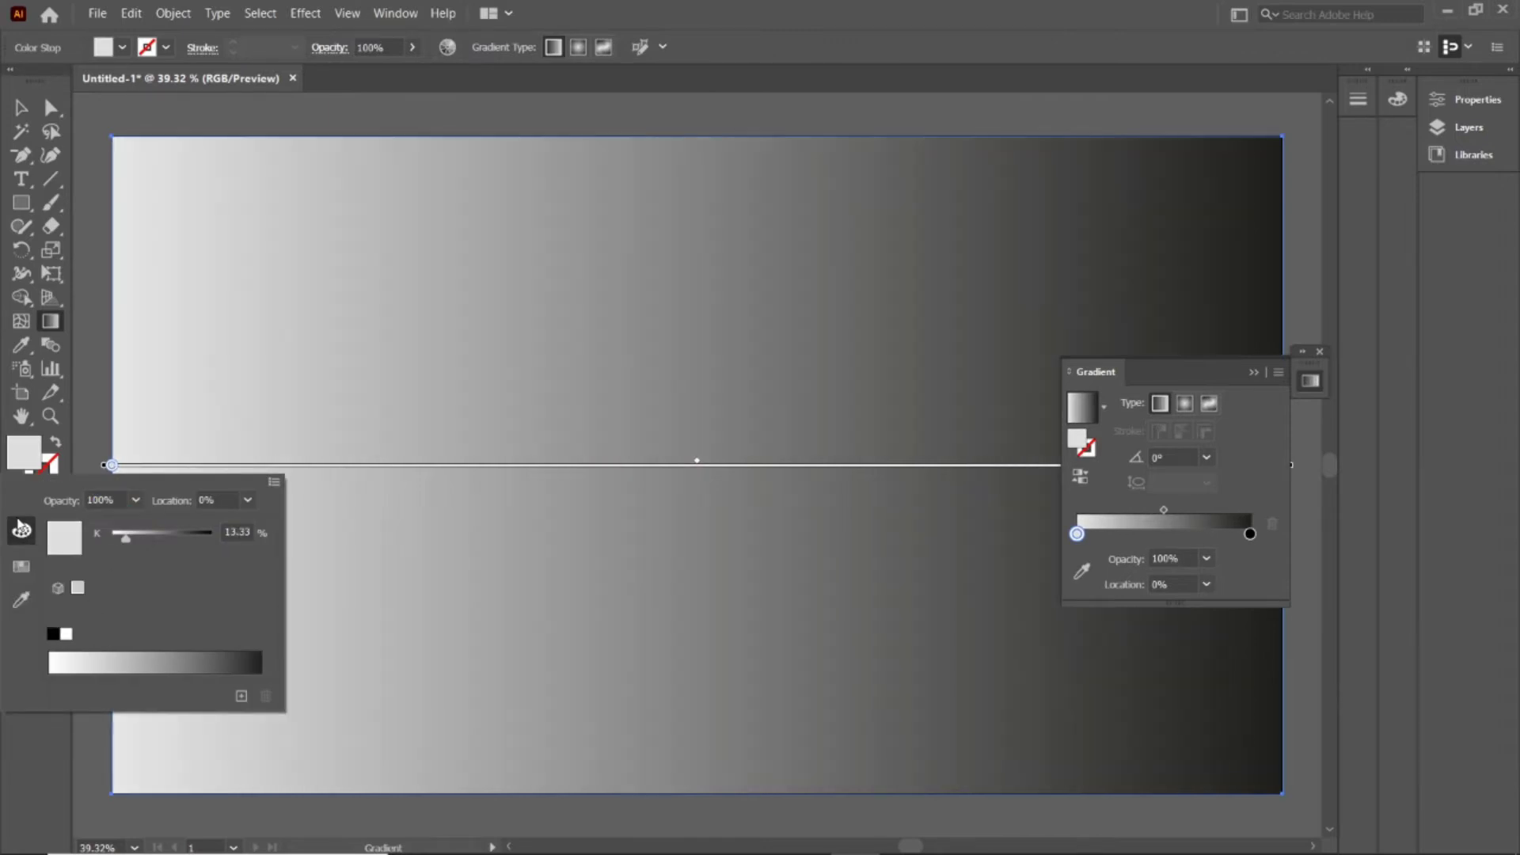
{"action": "left_click", "coordinate": [21, 566]}
{"action": "left_click", "coordinate": [147, 523]}
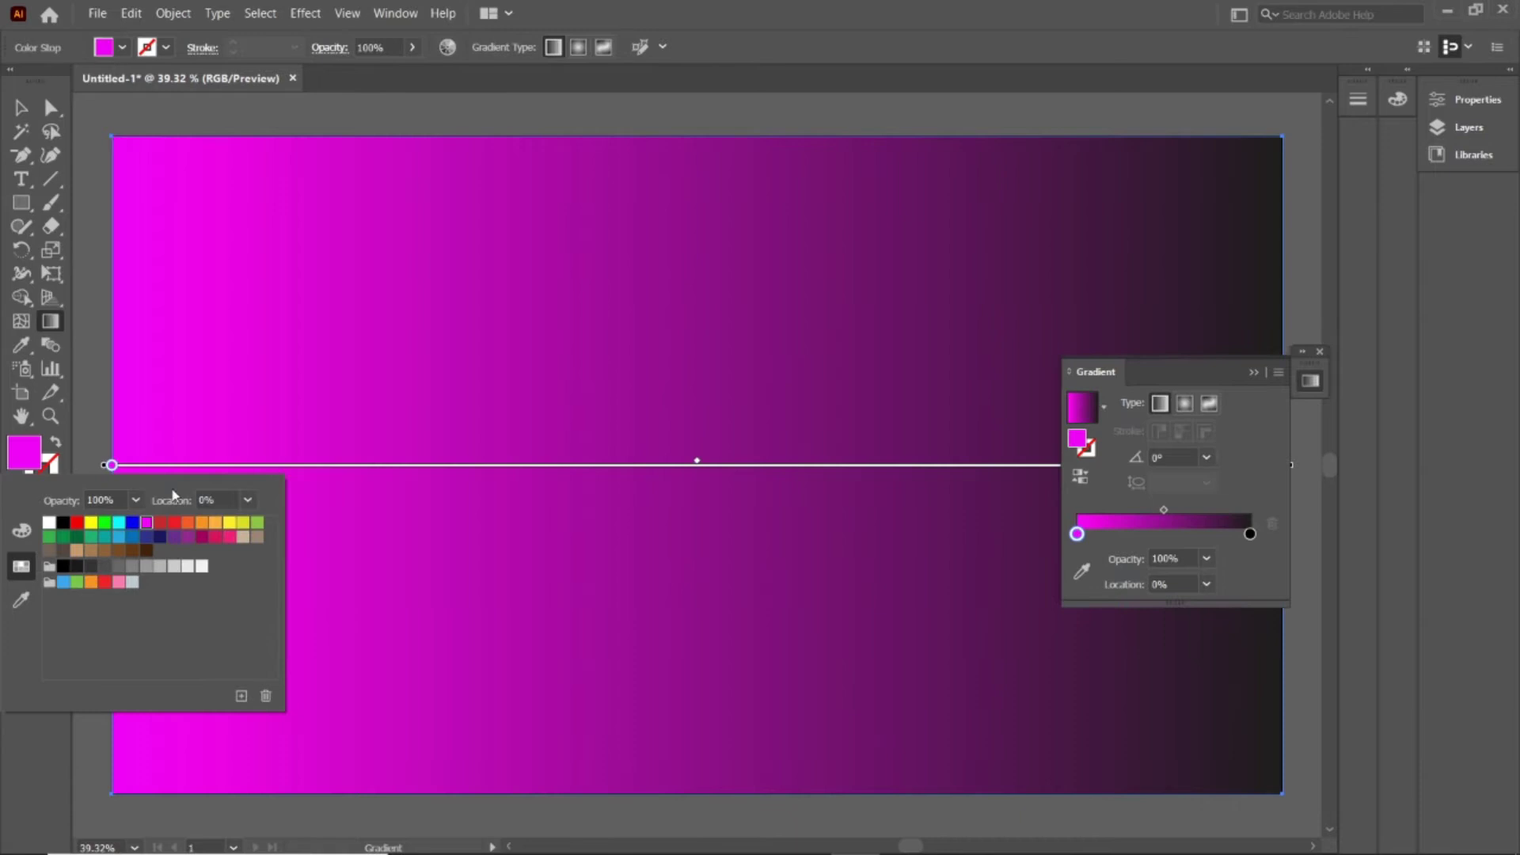
{"action": "left_click", "coordinate": [1254, 372]}
- Set the gradient's end stop to a purple swatch
{"action": "double_click", "coordinate": [1282, 465]}
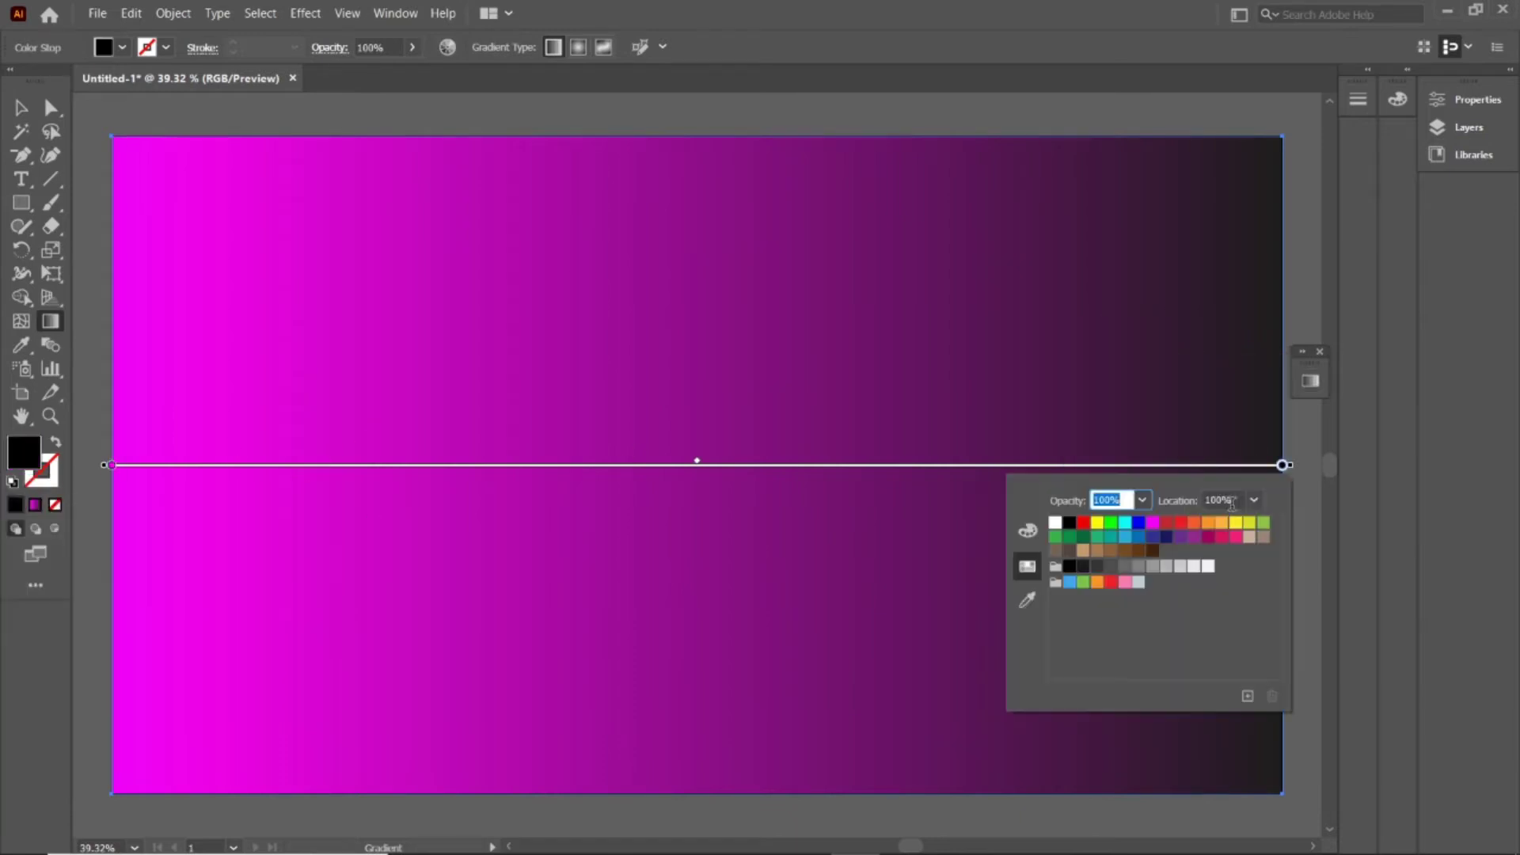
{"action": "left_click", "coordinate": [1181, 537]}
{"action": "key", "text": "Escape"}
{"action": "key", "text": "v"}
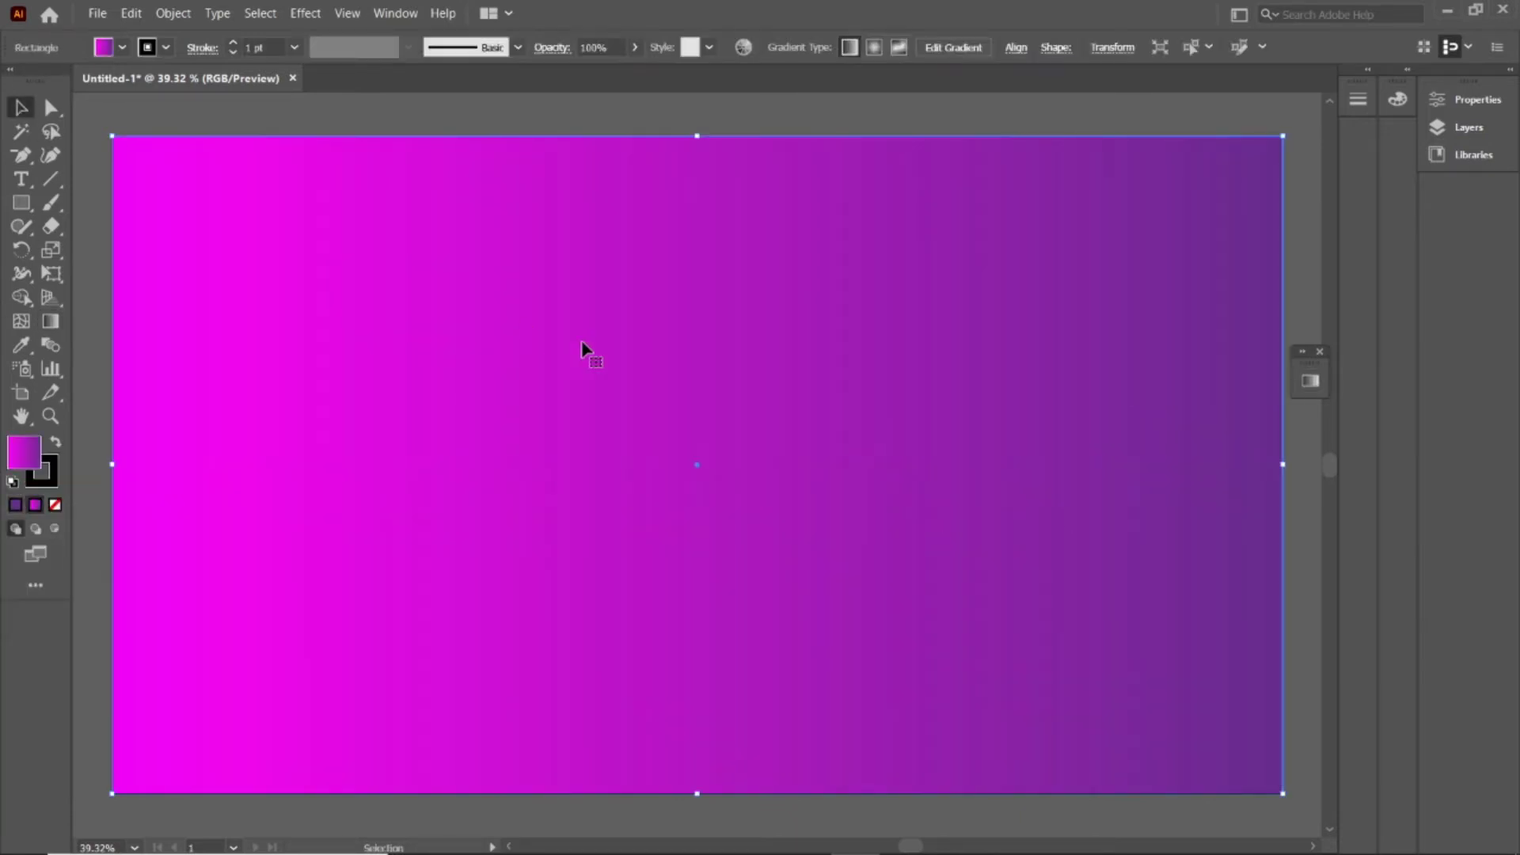
{"action": "left_click", "coordinate": [260, 13]}
- Lock the gradient background rectangle with Object > Lock > Selection
{"action": "left_click", "coordinate": [96, 13]}
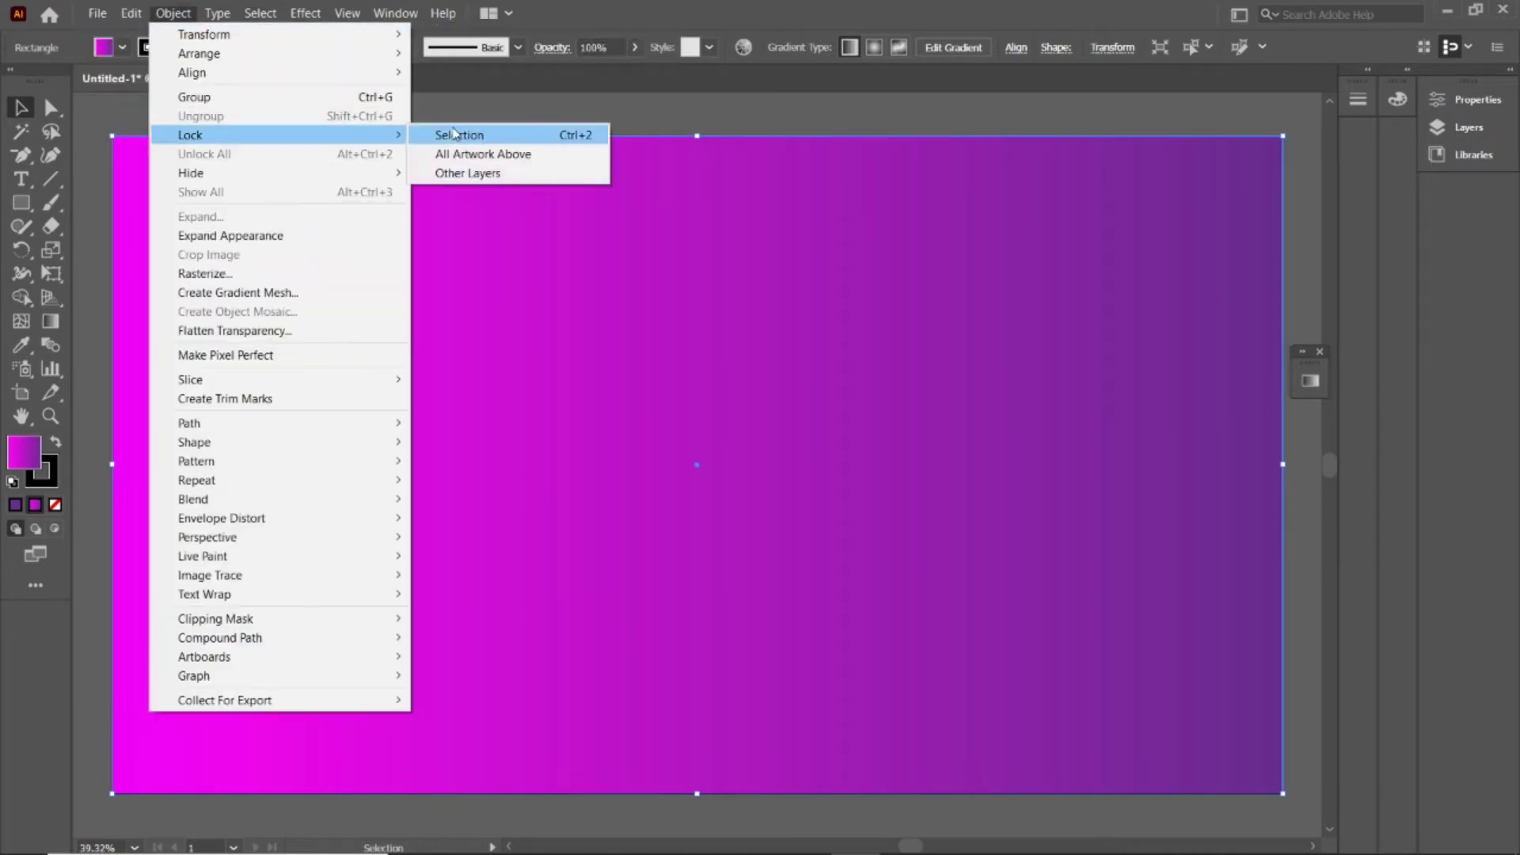
{"action": "left_click", "coordinate": [539, 136]}
{"action": "left_click_drag", "start_coordinate": [21, 203], "coordinate": [163, 271]}
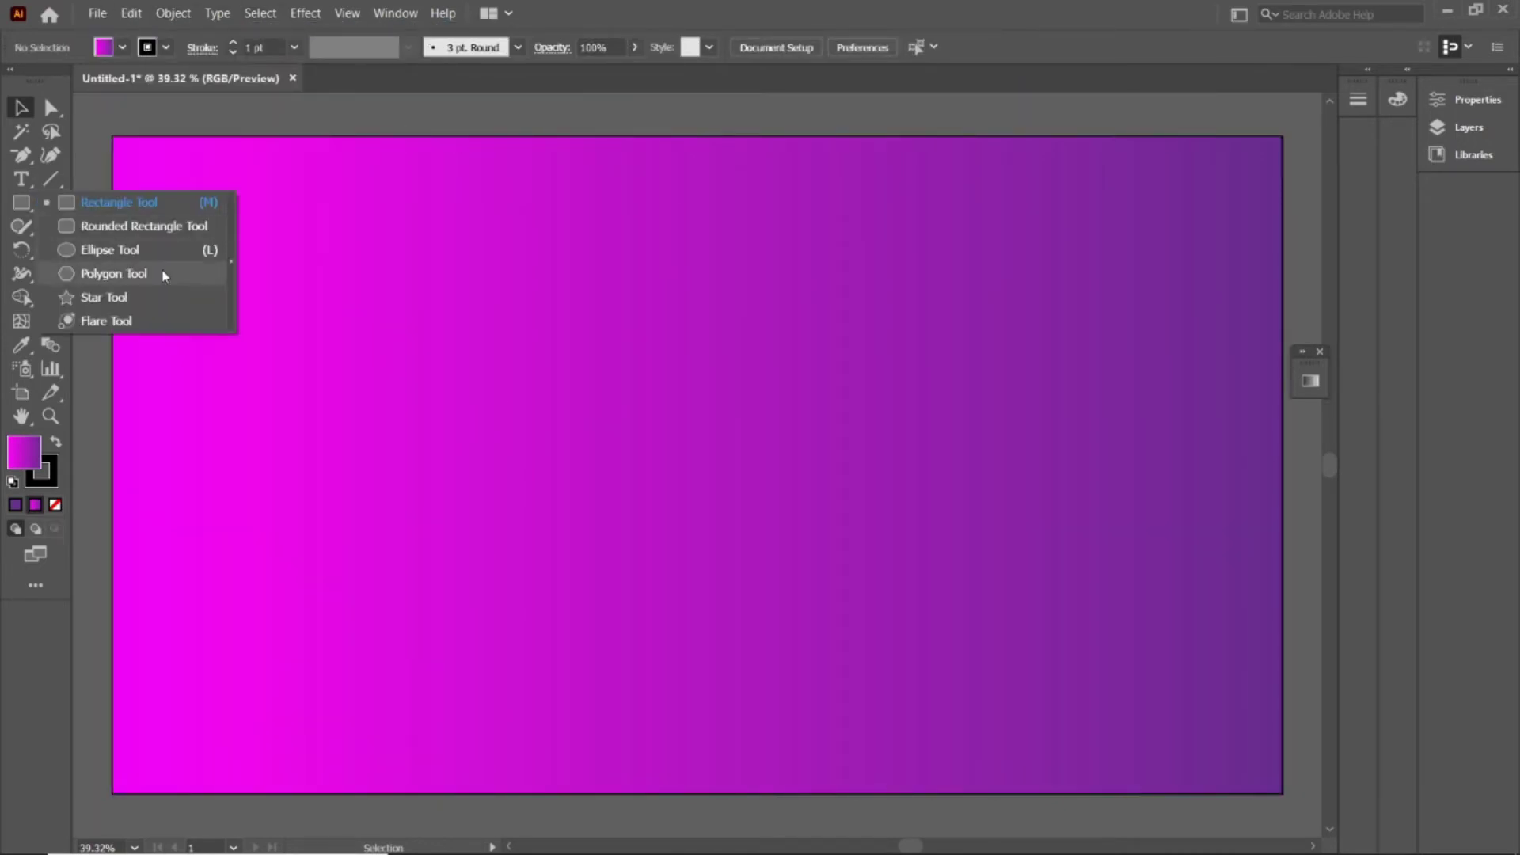
- Draw a hexagon at the artboard's top-left and rotate it flat-topped
{"action": "mouse_move", "coordinate": [97, 109]}
{"action": "left_mouse_down"}
{"action": "mouse_move", "coordinate": [183, 162]}
{"action": "mouse_move", "coordinate": [125, 187]}
{"action": "mouse_move", "coordinate": [151, 166]}
{"action": "mouse_move", "coordinate": [189, 236]}
{"action": "left_mouse_up"}
{"action": "scroll", "coordinate": [150, 158], "scroll_direction": "up", "scroll_amount": 3}
{"action": "left_click_drag", "start_coordinate": [233, 324], "coordinate": [147, 232]}
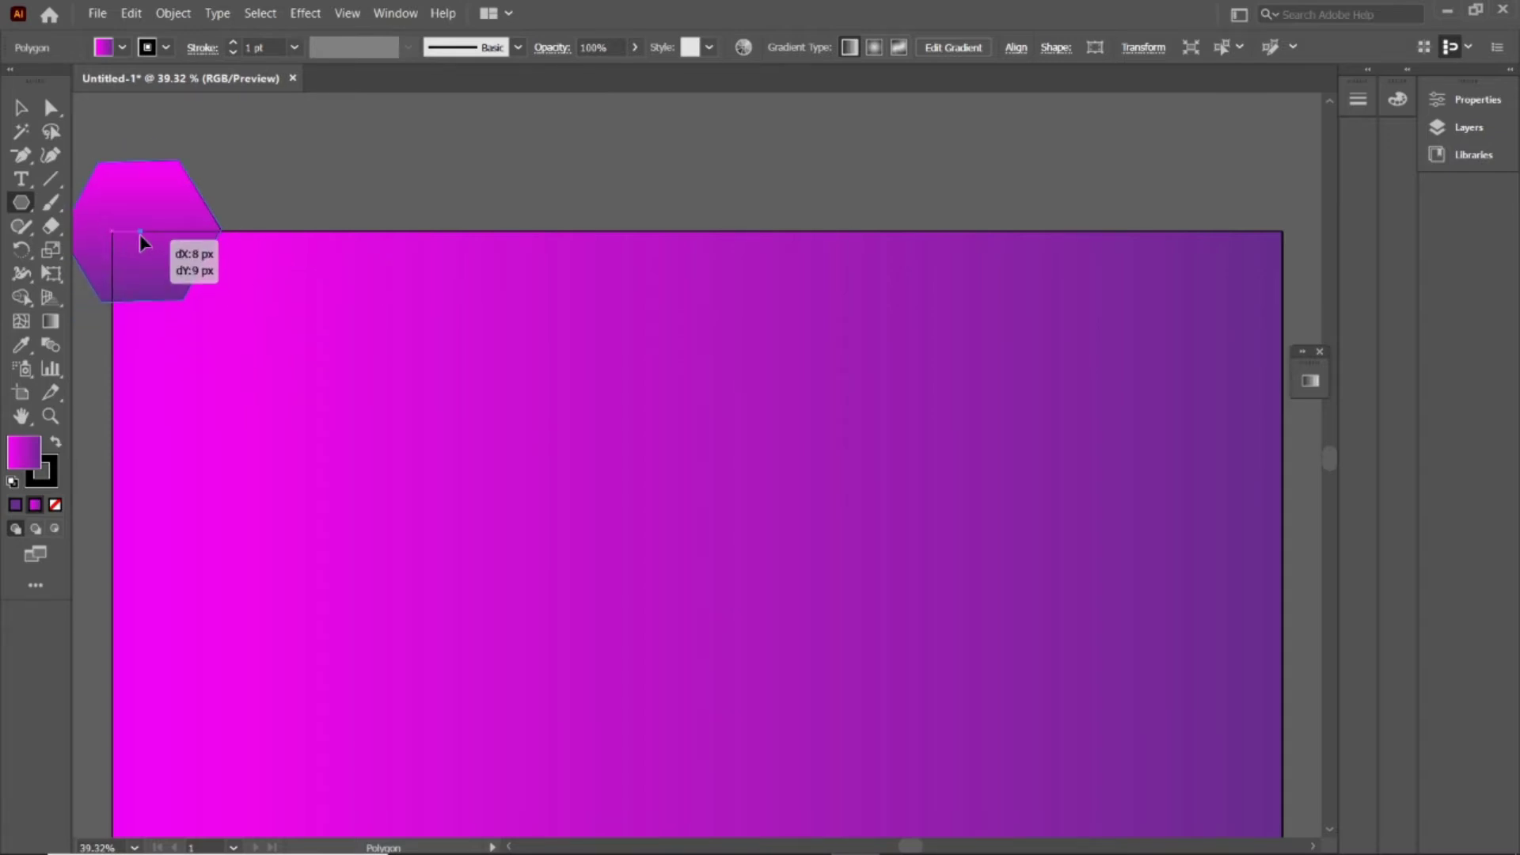
{"action": "key", "text": "v"}
{"action": "left_click", "coordinate": [145, 327]}
{"action": "left_click", "coordinate": [158, 272]}
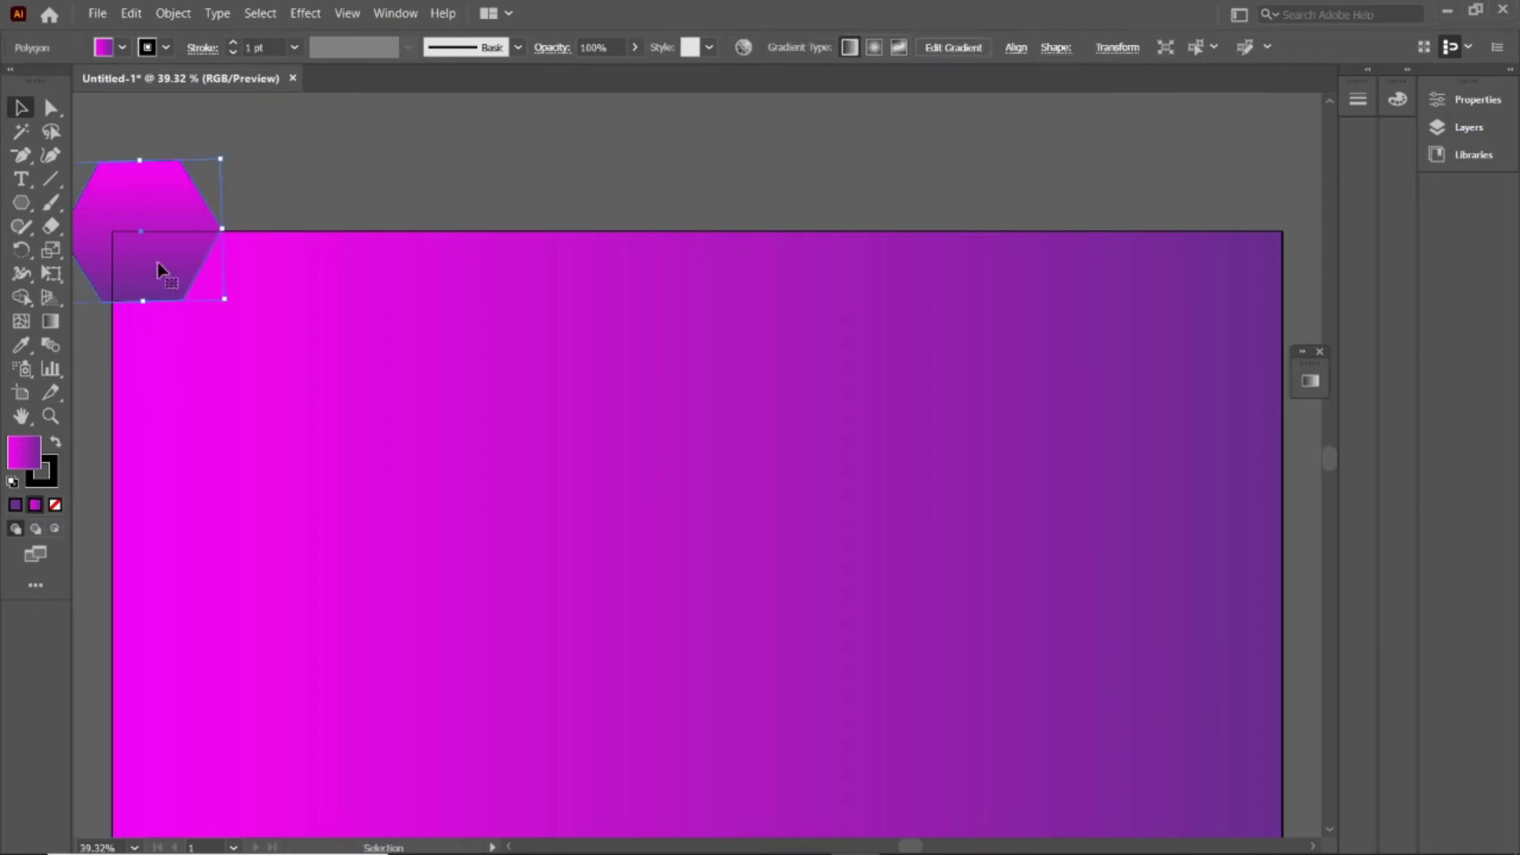
- Alt-drag a hexagon copy below, repeating with Ctrl+D down the artboard's left edge
{"action": "mouse_move", "coordinate": [143, 239]}
{"action": "left_mouse_down"}
{"action": "mouse_move", "coordinate": [159, 377]}
{"action": "mouse_move", "coordinate": [176, 375]}
{"action": "left_mouse_up"}
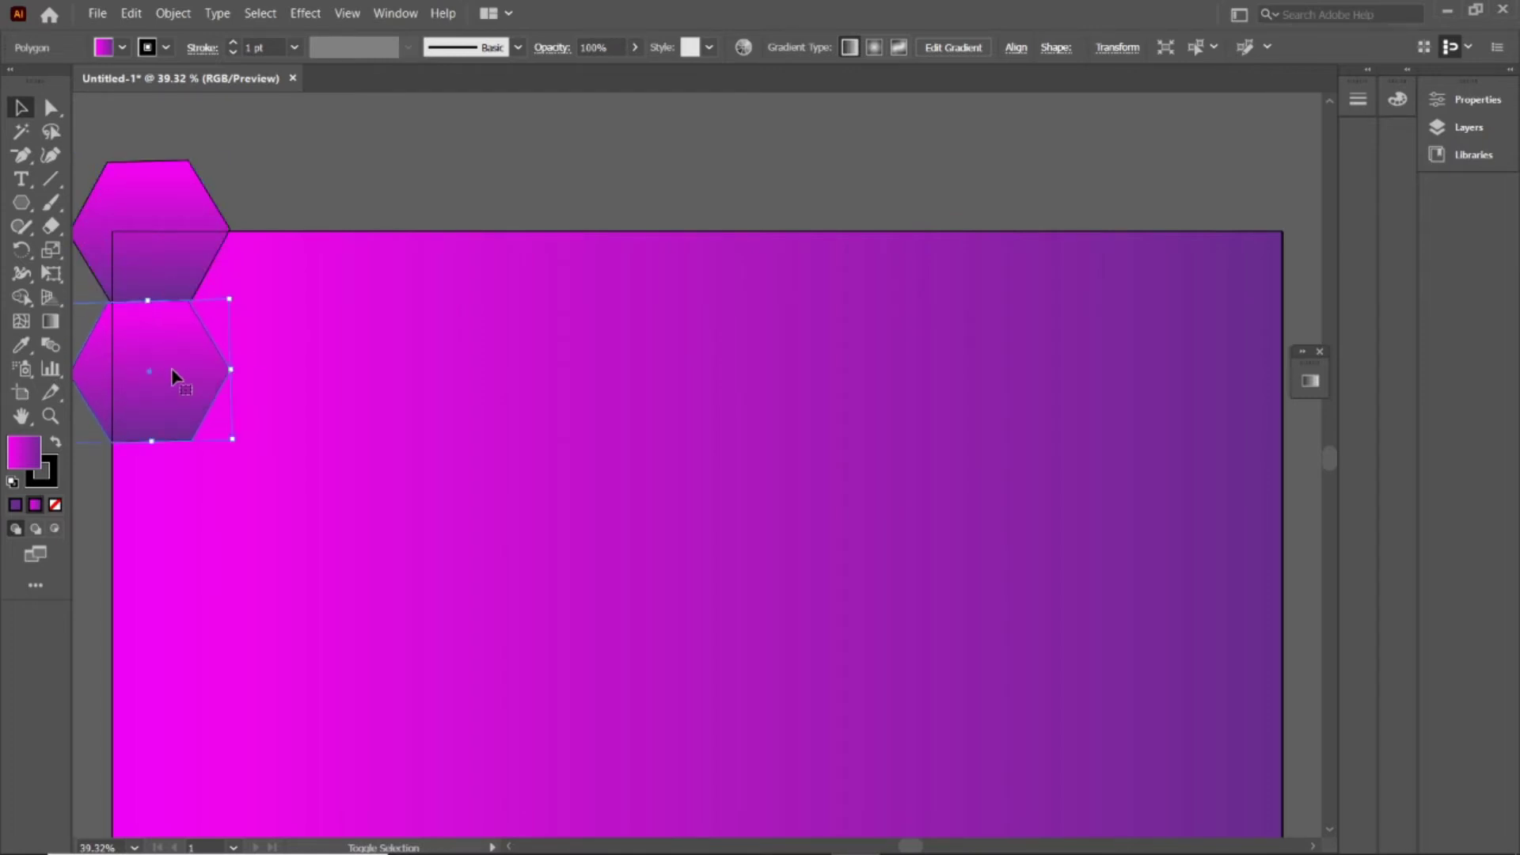
{"action": "key", "text": "ctrl+d"}
{"action": "key", "text": "ctrl+d"}
{"action": "scroll", "coordinate": [187, 384], "scroll_direction": "down", "scroll_amount": 2}
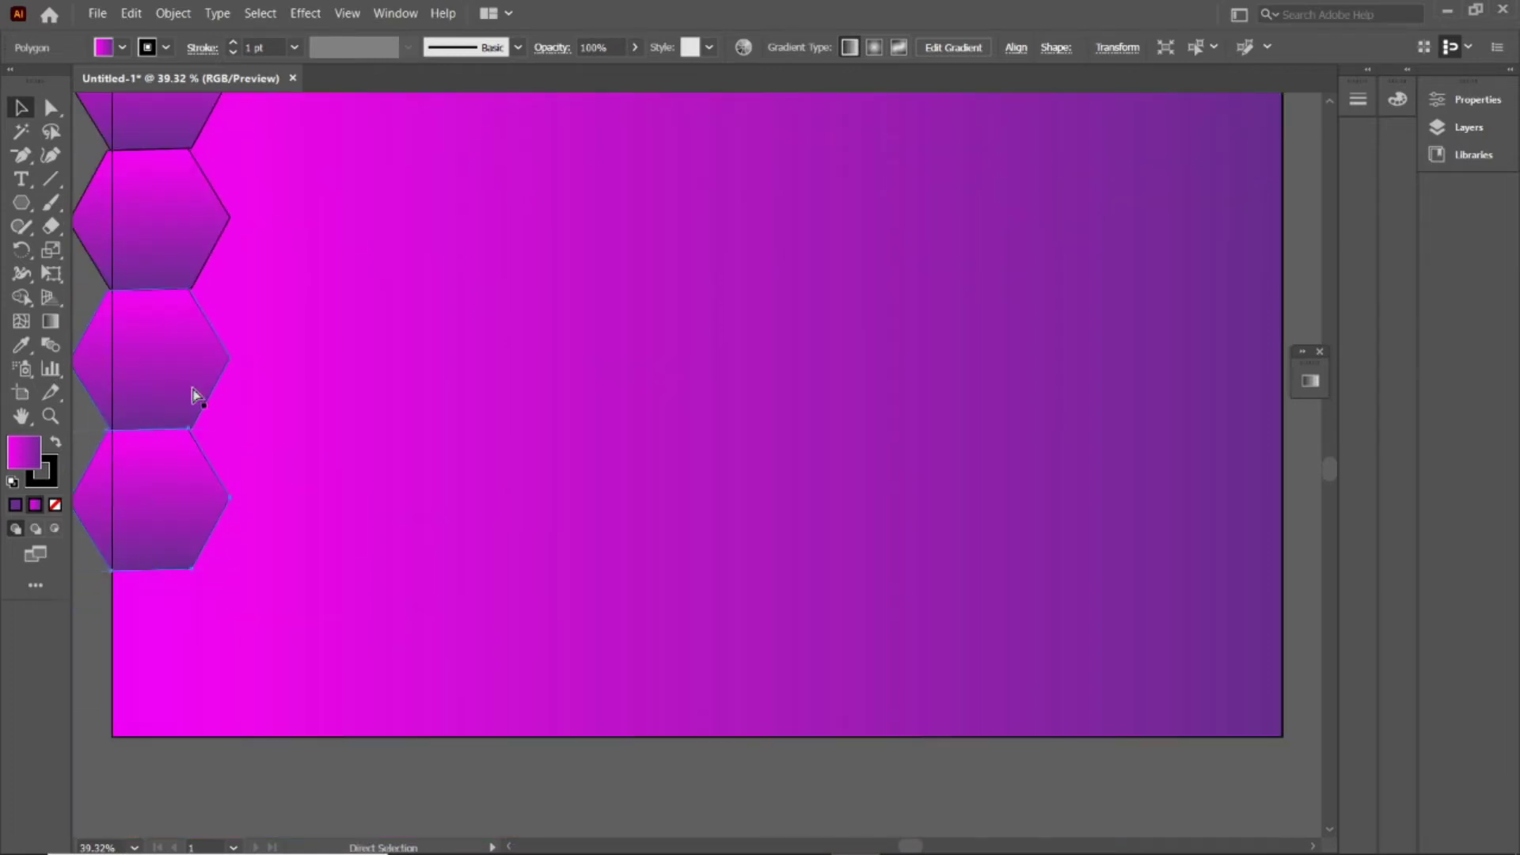
{"action": "key", "text": "ctrl+d"}
{"action": "key", "text": "ctrl+d"}
{"action": "scroll", "coordinate": [241, 483], "scroll_direction": "down", "scroll_amount": 1}
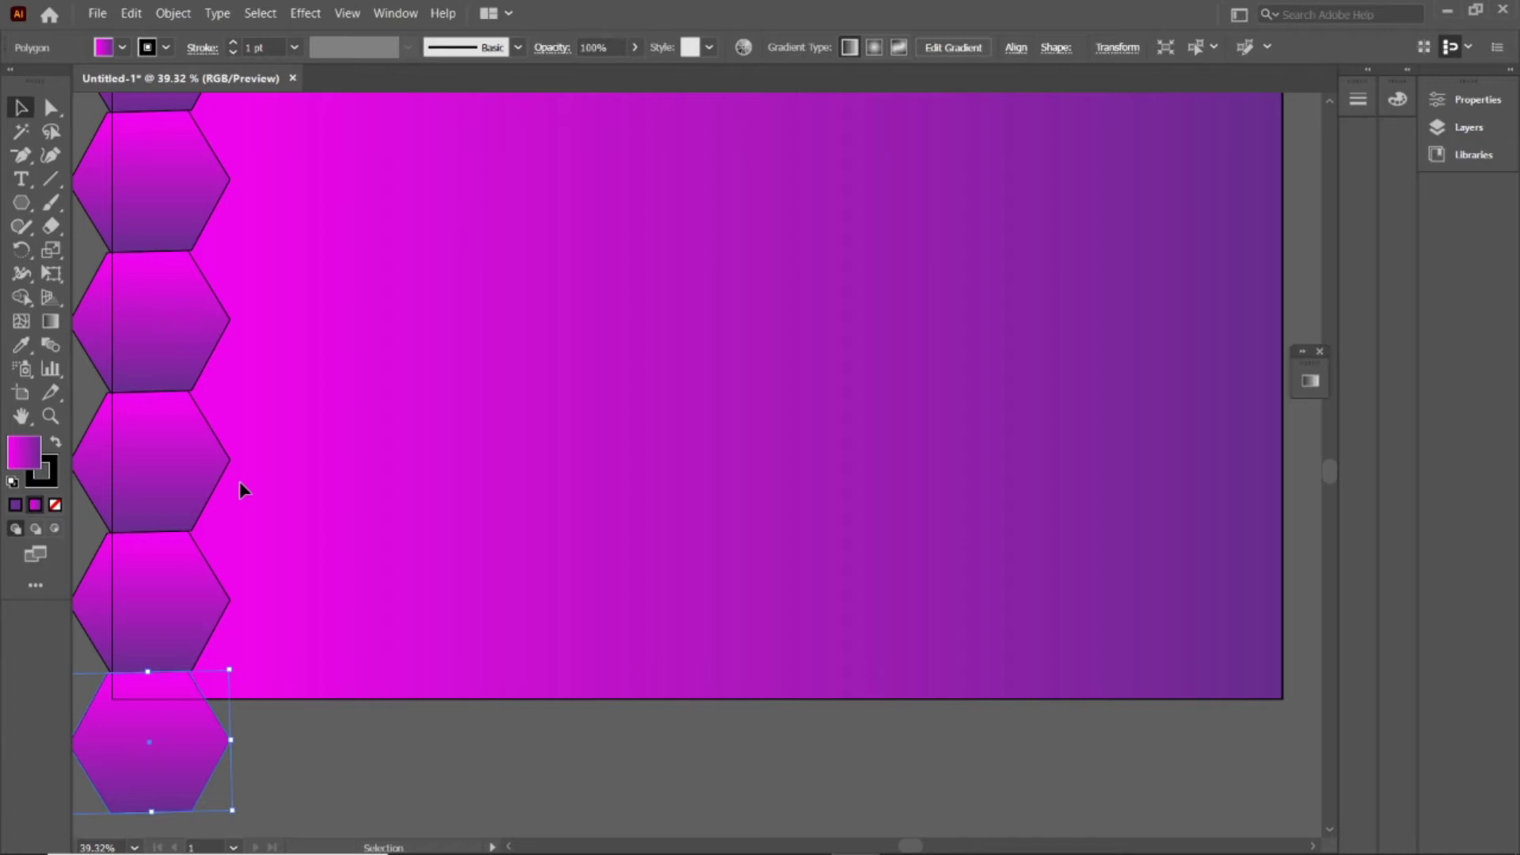
{"action": "scroll", "coordinate": [242, 489], "scroll_direction": "up", "scroll_amount": 3}
{"action": "scroll", "coordinate": [162, 427], "scroll_direction": "down", "scroll_amount": 4}
{"action": "scroll", "coordinate": [163, 431], "scroll_direction": "up", "scroll_amount": 3}
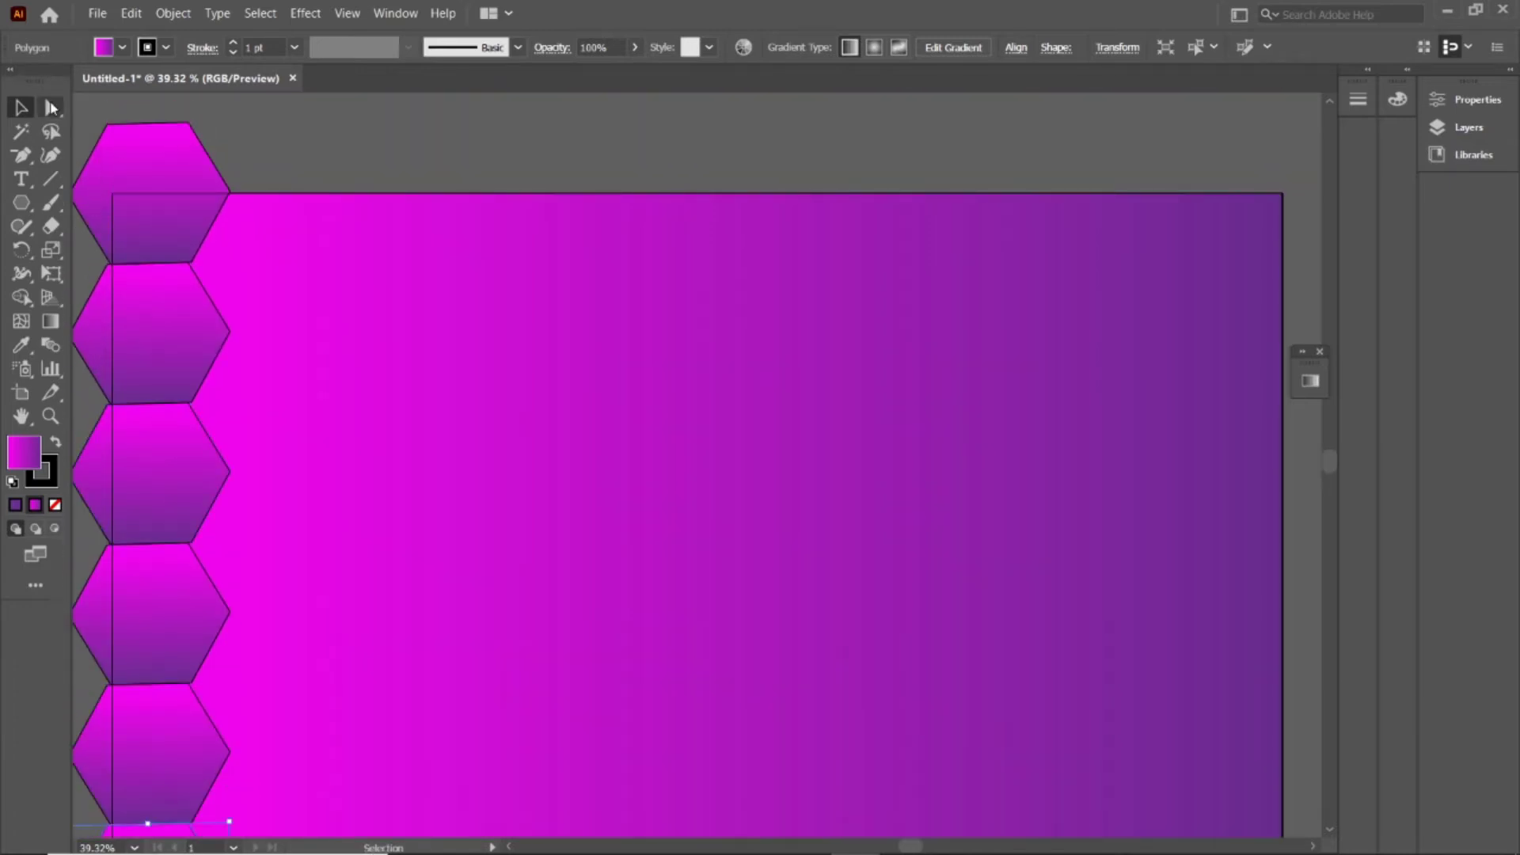
{"action": "key", "text": "ctrl+shift+a"}
{"action": "left_click", "coordinate": [169, 168]}
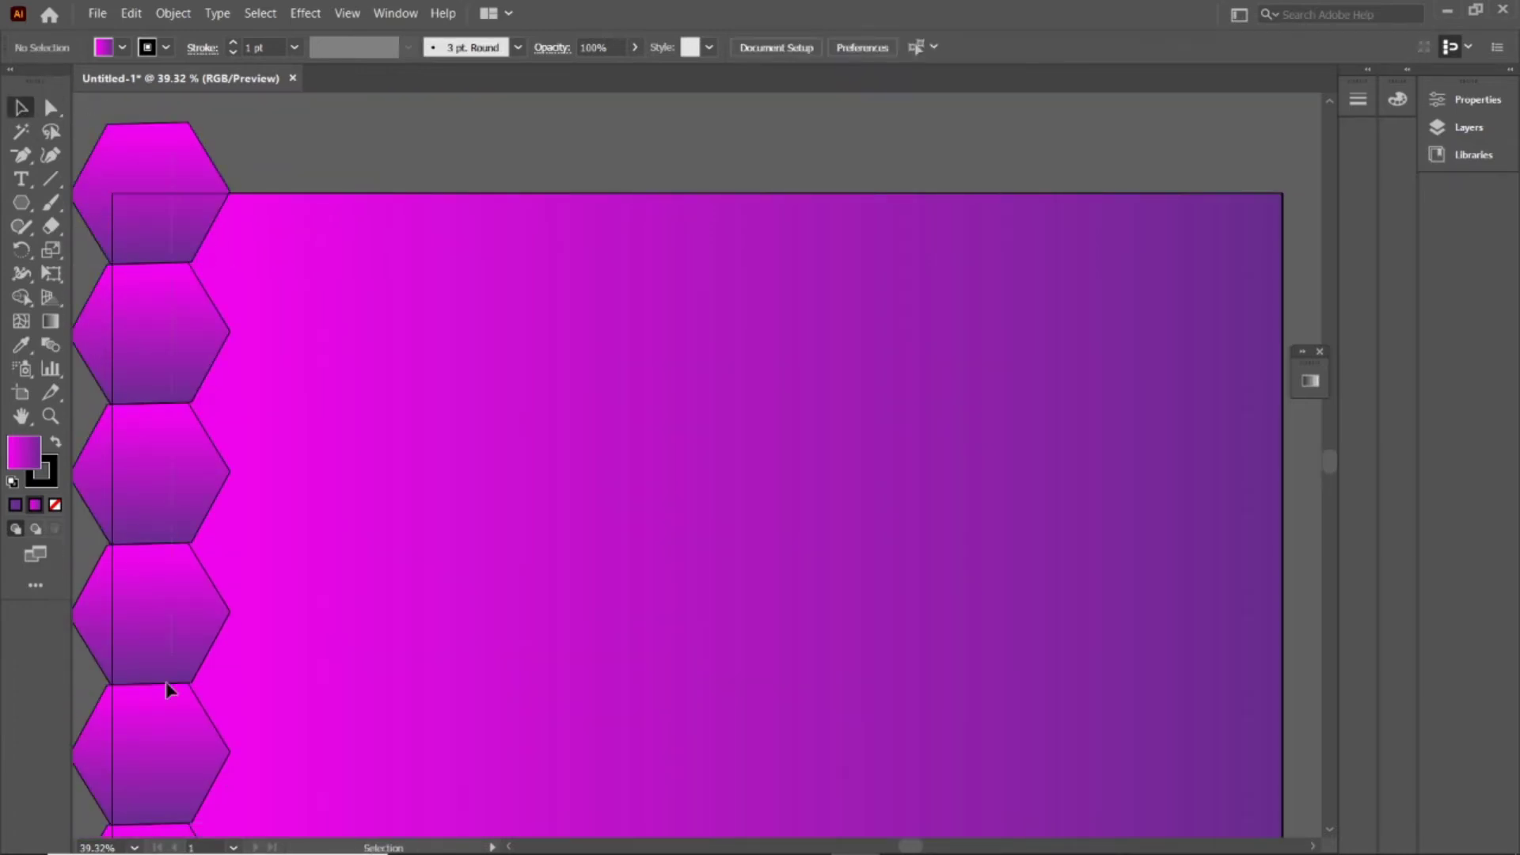
{"action": "scroll", "coordinate": [210, 652], "scroll_direction": "down", "scroll_amount": 2}
{"action": "scroll", "coordinate": [163, 597], "scroll_direction": "up", "scroll_amount": 2}
- Copy the column offset beside the first, then duplicate both columns further right
{"action": "mouse_move", "coordinate": [182, 532]}
{"action": "left_mouse_down"}
{"action": "mouse_move", "coordinate": [281, 486]}
{"action": "mouse_move", "coordinate": [268, 472]}
{"action": "left_mouse_up"}
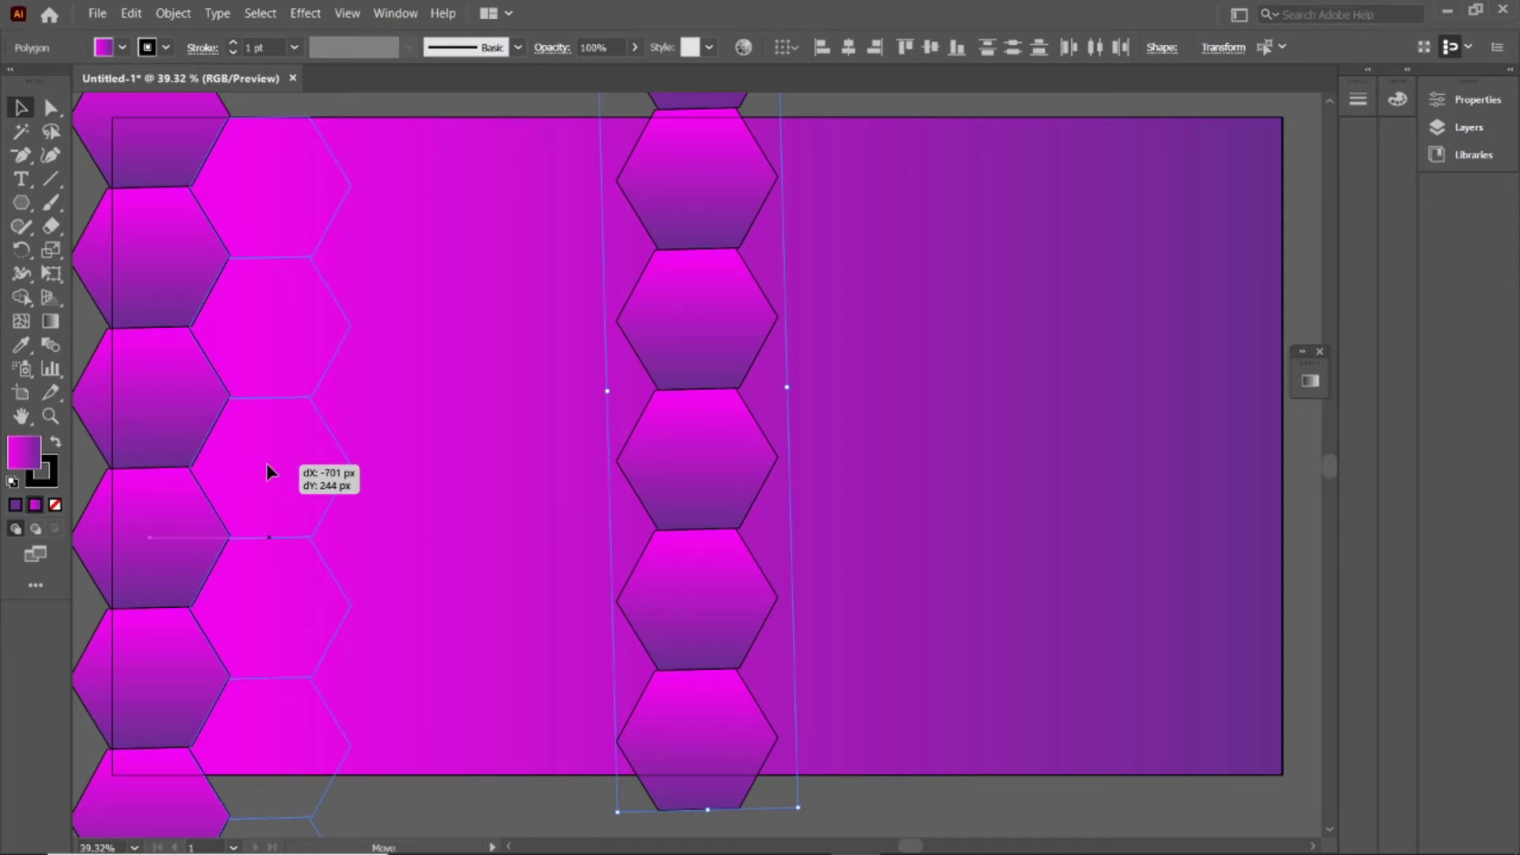
{"action": "left_click_drag", "start_coordinate": [268, 472], "coordinate": [268, 470]}
{"action": "scroll", "coordinate": [333, 455], "scroll_direction": "up", "scroll_amount": 2}
{"action": "left_click", "coordinate": [146, 325], "text": "shift"}
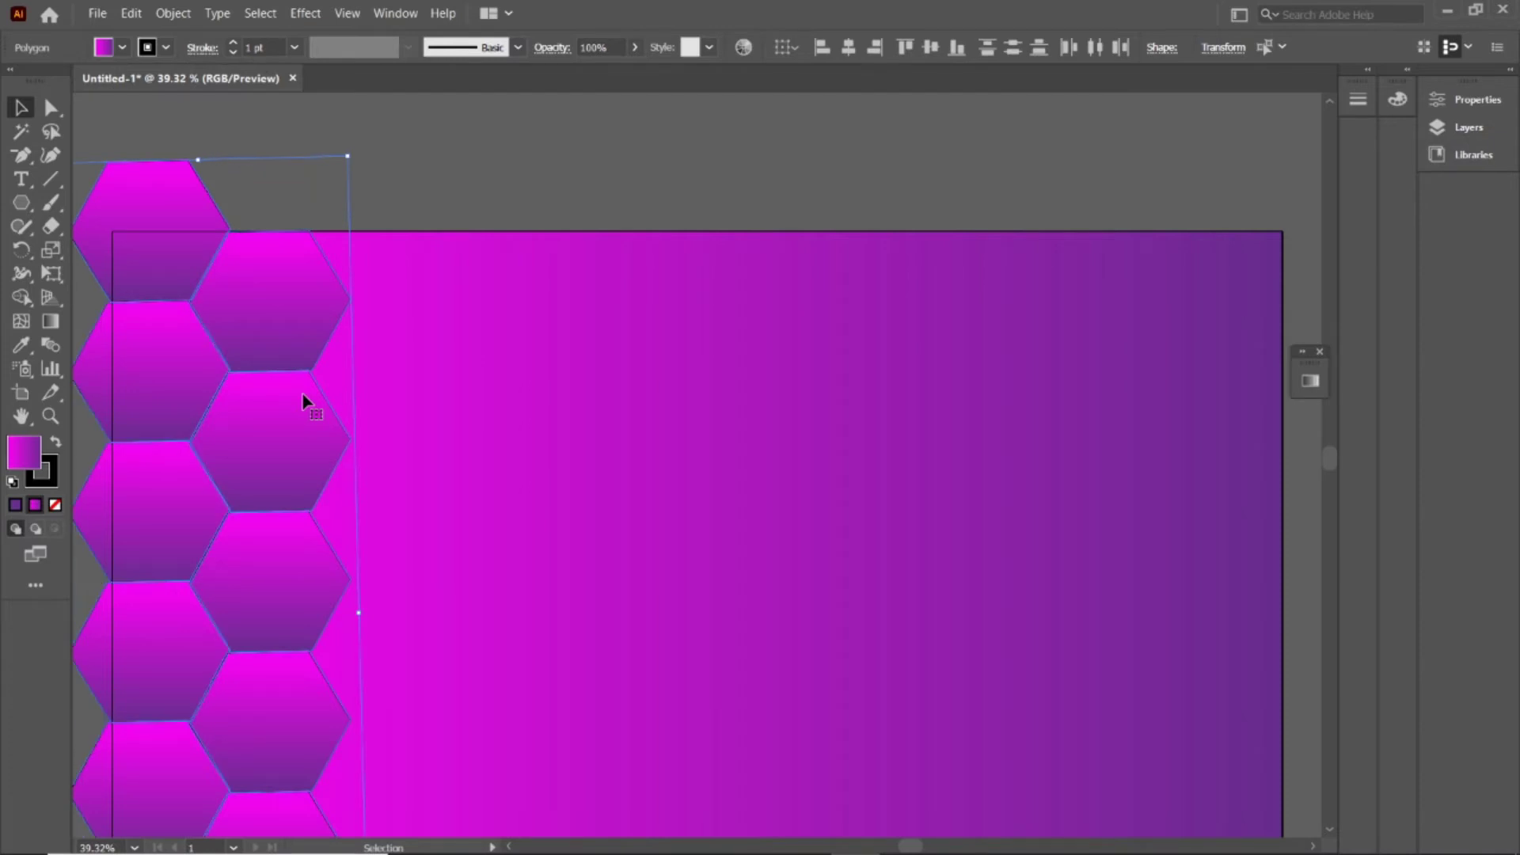
{"action": "left_click_drag", "start_coordinate": [303, 402], "coordinate": [491, 496]}
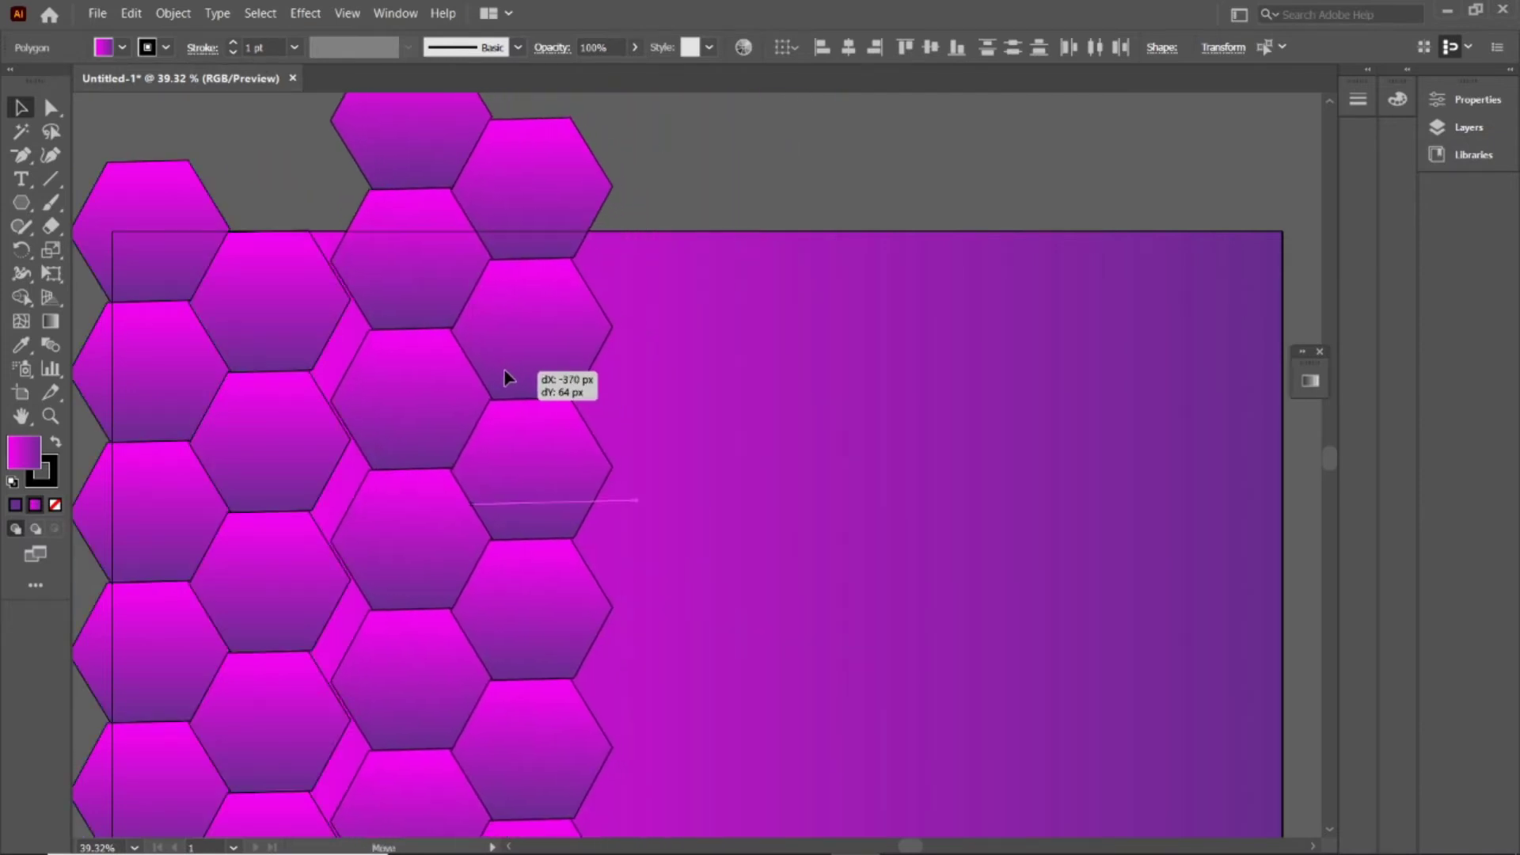
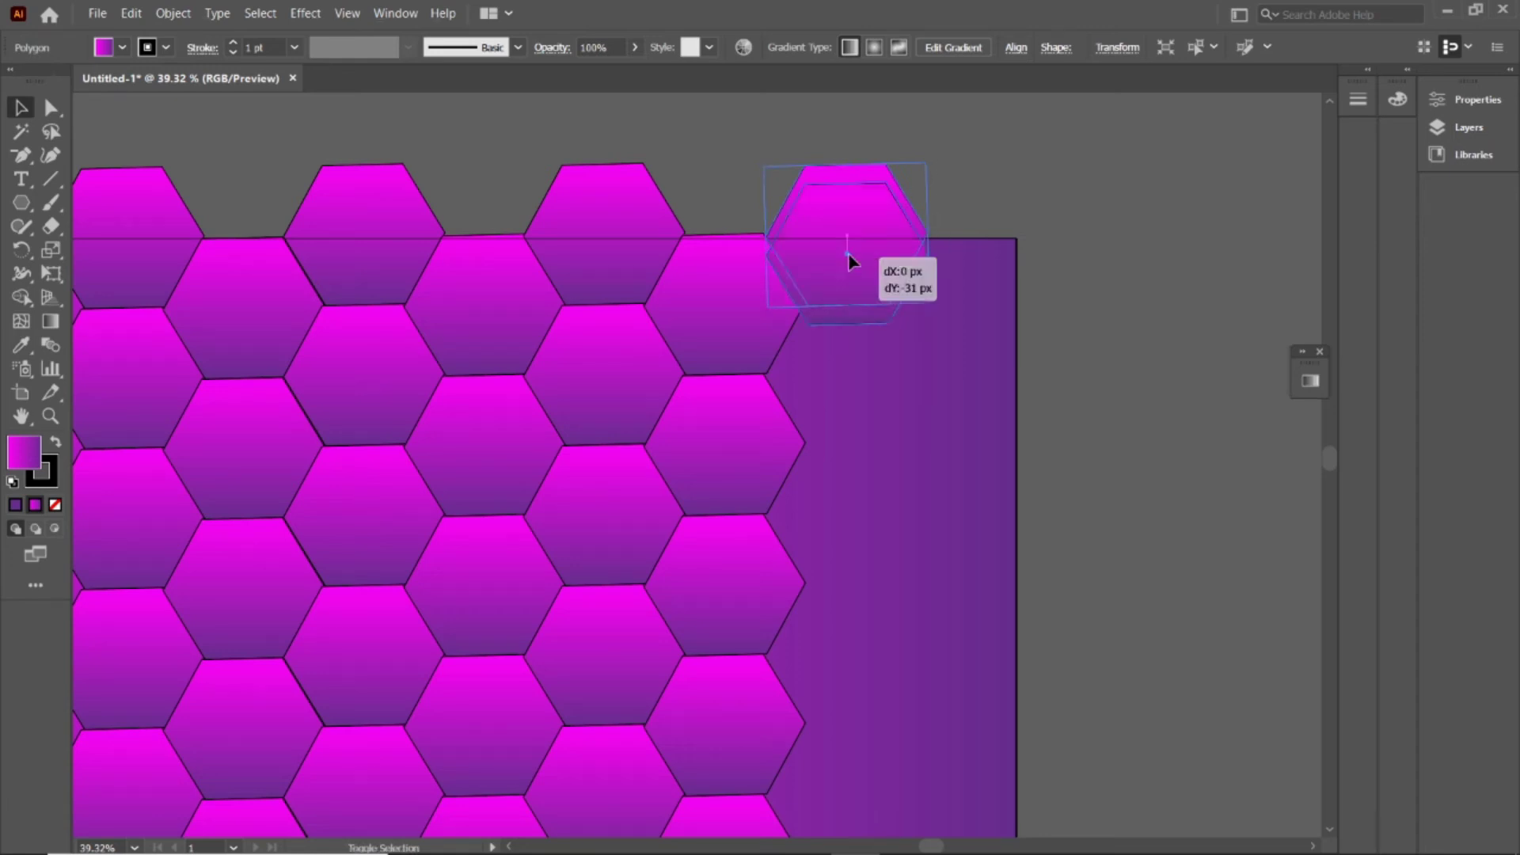
- Repeat the hexagon copy with Ctrl+D to add three more hexagons down the column
{"action": "key", "text": "ctrl+d"}
{"action": "scroll", "coordinate": [853, 365], "scroll_direction": "down", "scroll_amount": 3}
{"action": "key", "text": "ctrl+d"}
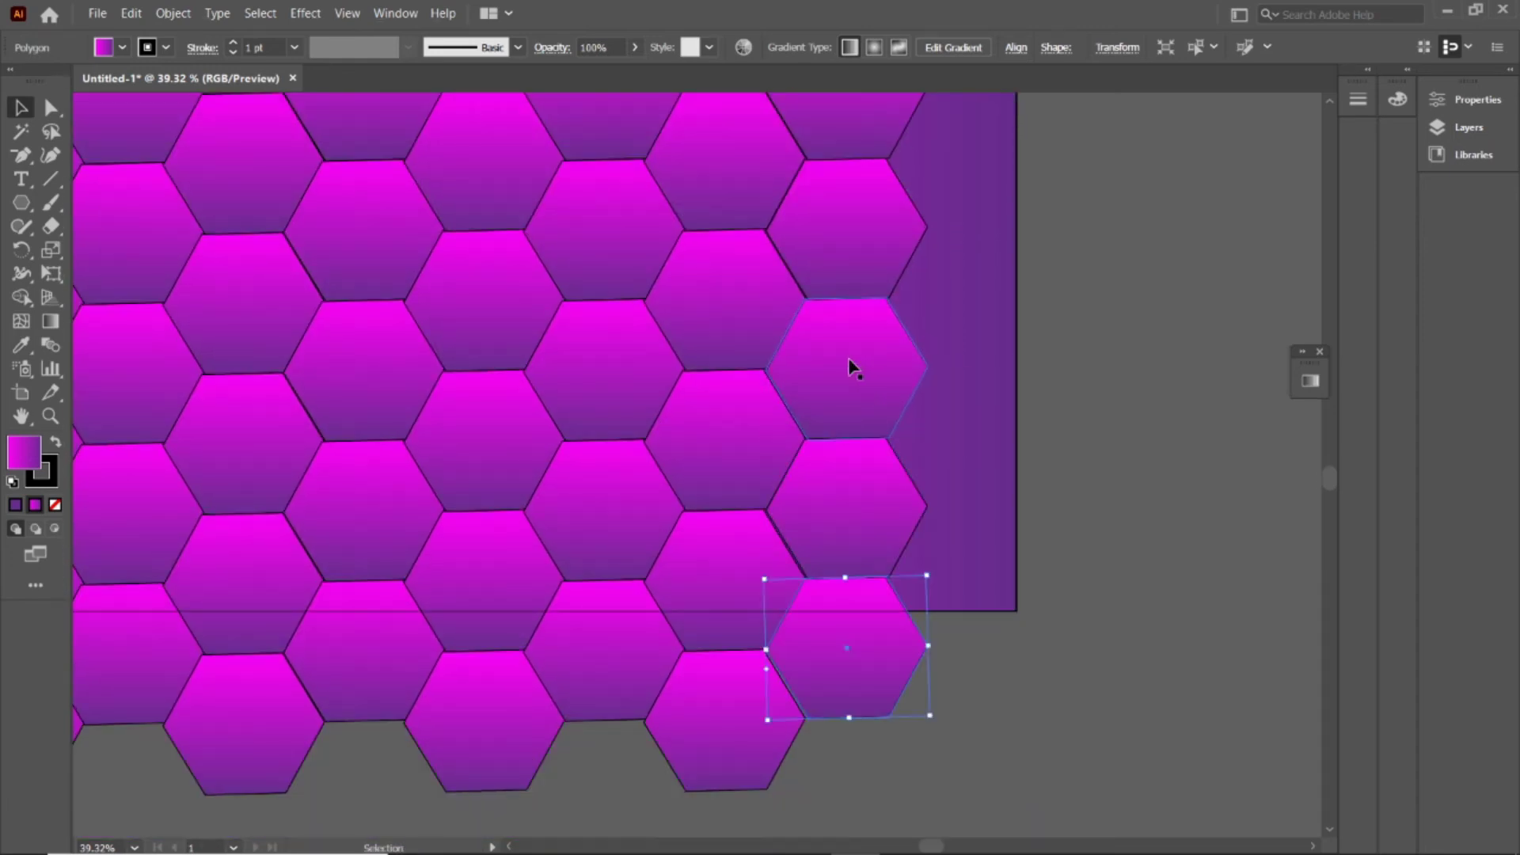
{"action": "key", "text": "ctrl+d"}
{"action": "key", "text": "ctrl+shift+a"}
{"action": "scroll", "coordinate": [852, 360], "scroll_direction": "up", "scroll_amount": 2}
{"action": "scroll", "coordinate": [863, 301], "scroll_direction": "up", "scroll_amount": 1}
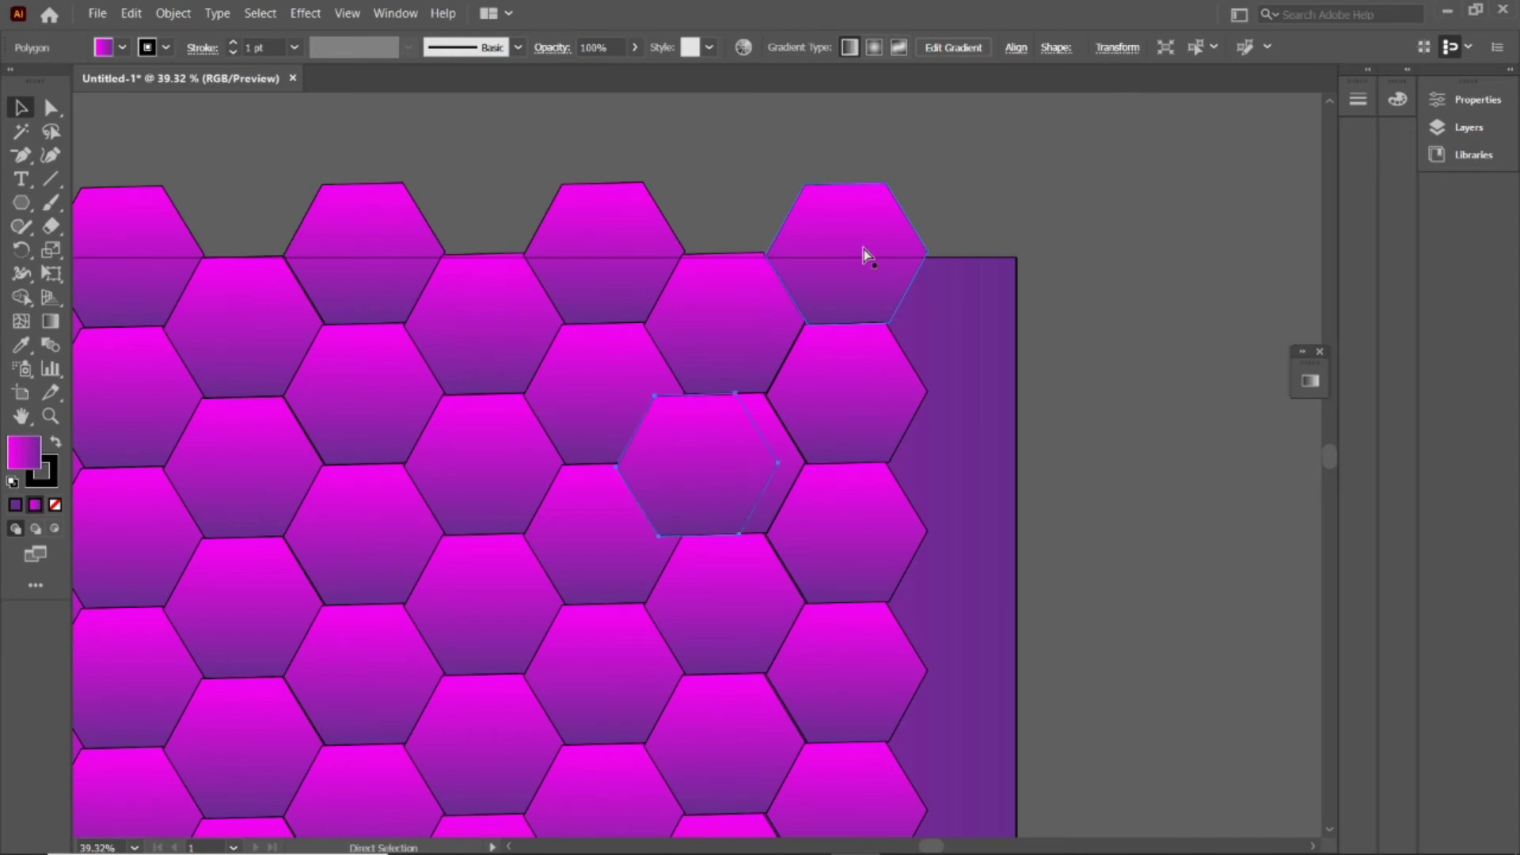
- Alt-drag copies of the top-right hexagon to fill the right column
{"action": "left_click_drag", "start_coordinate": [865, 252], "coordinate": [986, 321]}
{"action": "left_click", "coordinate": [971, 440]}
{"action": "left_click", "coordinate": [973, 342]}
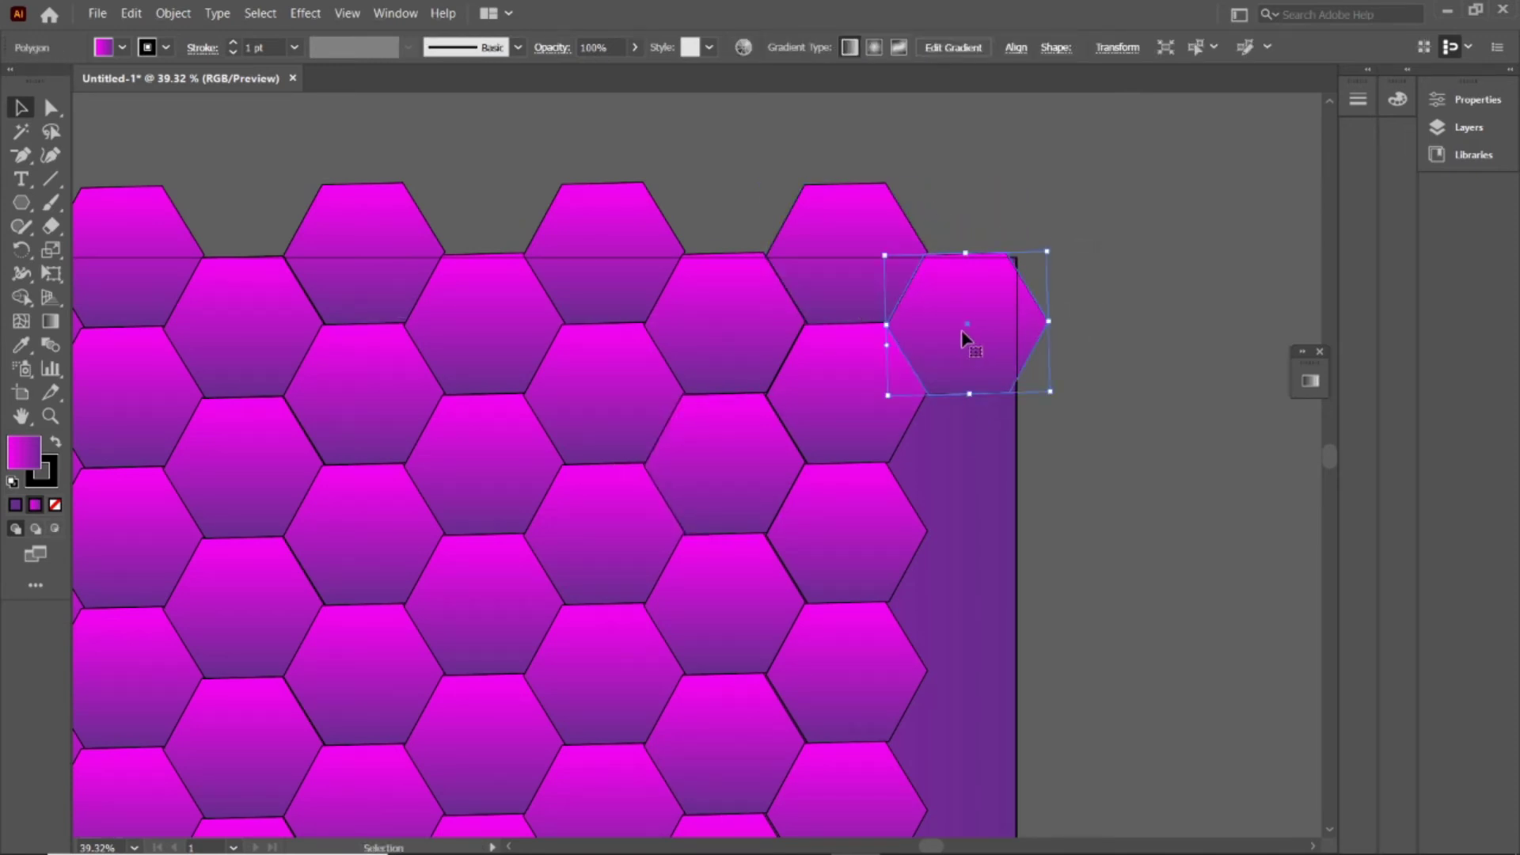
{"action": "mouse_move", "coordinate": [971, 332]}
{"action": "left_mouse_down"}
{"action": "mouse_move", "coordinate": [1009, 464]}
{"action": "mouse_move", "coordinate": [1000, 438]}
{"action": "left_mouse_up"}
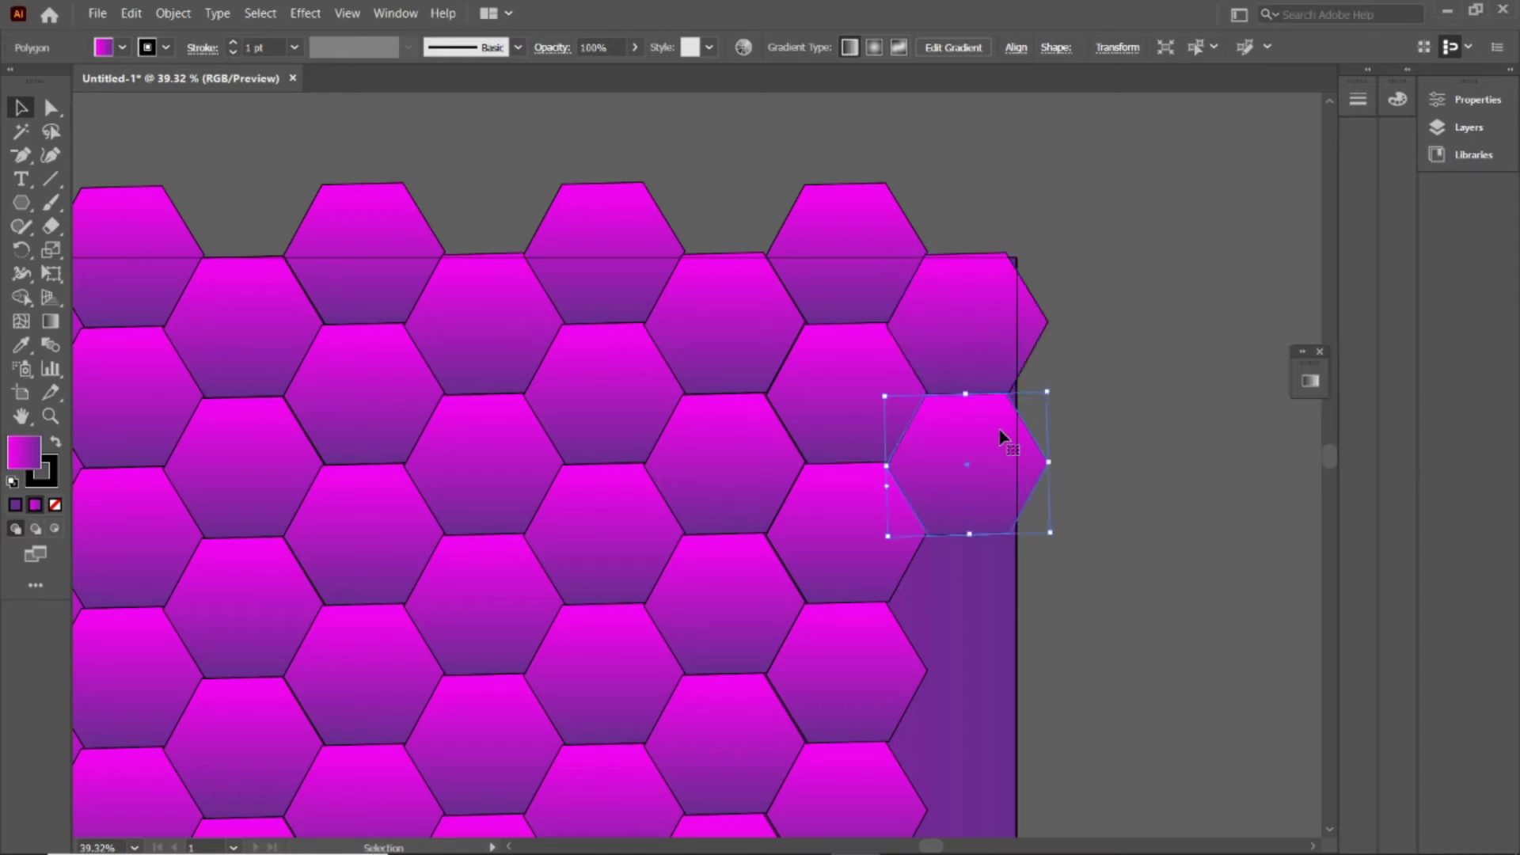
{"action": "key", "text": "ctrl+d"}
- Copy a hexagon near the bottom to extend the bottom rows
{"action": "scroll", "coordinate": [995, 427], "scroll_direction": "down", "scroll_amount": 2}
{"action": "left_click", "coordinate": [838, 578]}
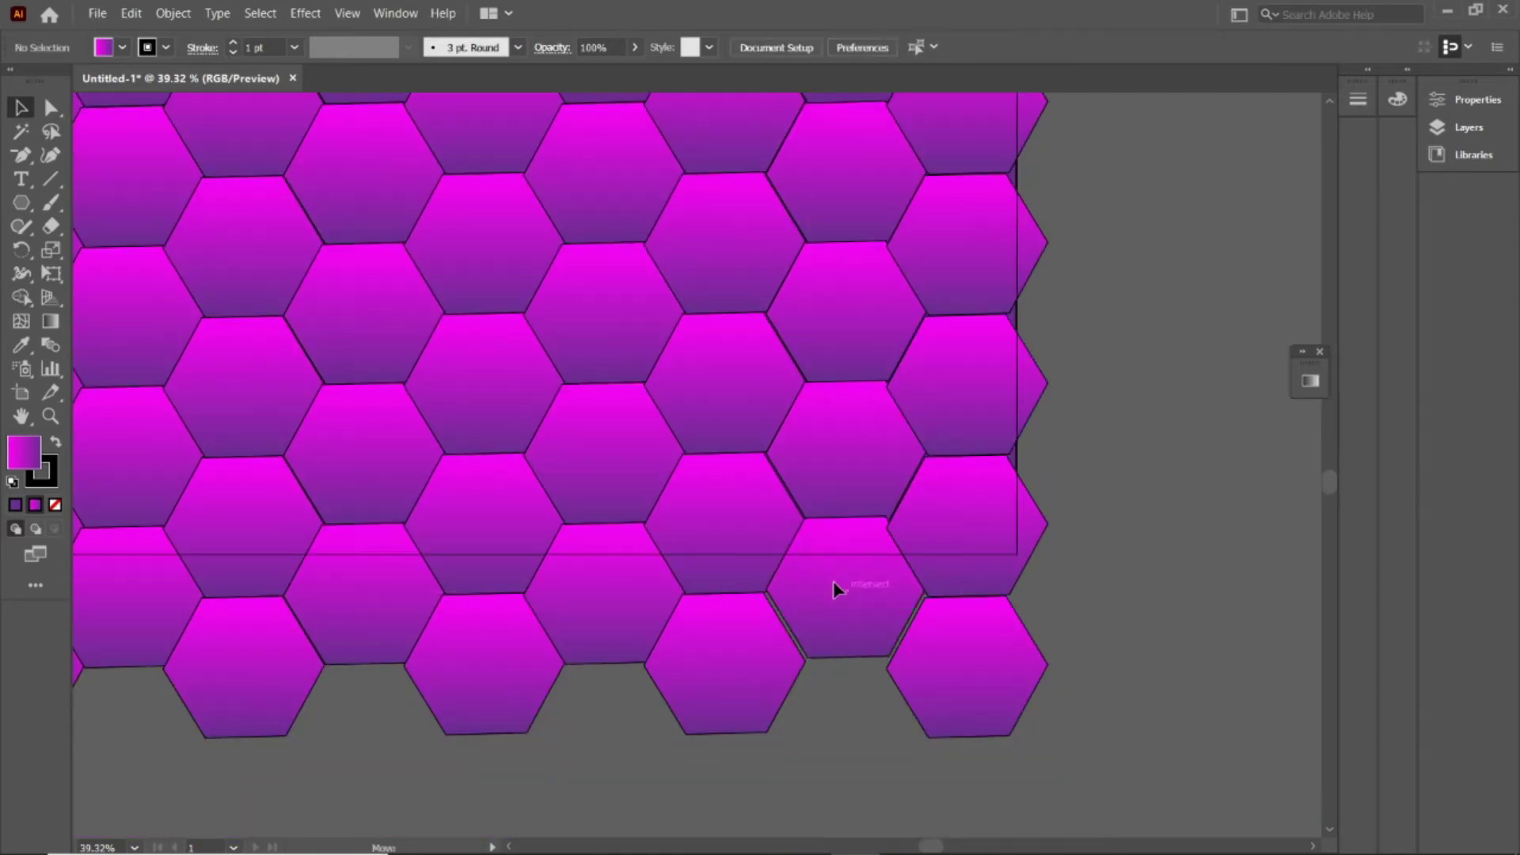
{"action": "left_click", "coordinate": [836, 590]}
{"action": "scroll", "coordinate": [966, 655], "scroll_direction": "down", "scroll_amount": 3}
{"action": "left_click_drag", "start_coordinate": [855, 452], "coordinate": [816, 560]}
{"action": "scroll", "coordinate": [672, 261], "scroll_direction": "left", "scroll_amount": 5}
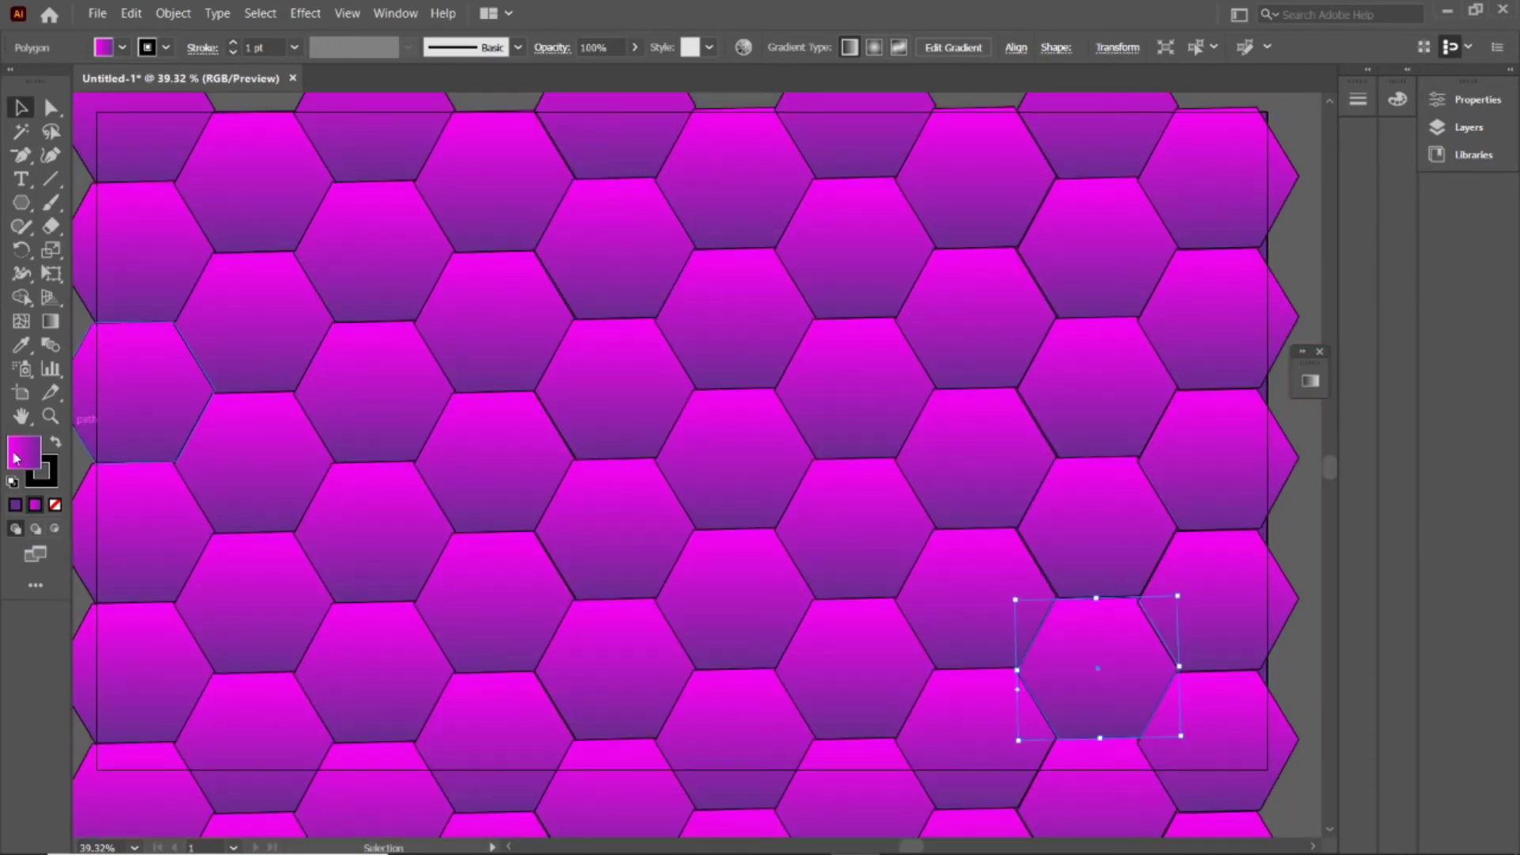
- Select all hexagons and set their fill to None so the gradient shows
{"action": "double_click", "coordinate": [18, 455]}
{"action": "left_click", "coordinate": [510, 310]}
{"action": "left_click", "coordinate": [966, 308]}
{"action": "scroll", "coordinate": [323, 343], "scroll_direction": "up", "scroll_amount": 1}
{"action": "key", "text": "ctrl+a"}
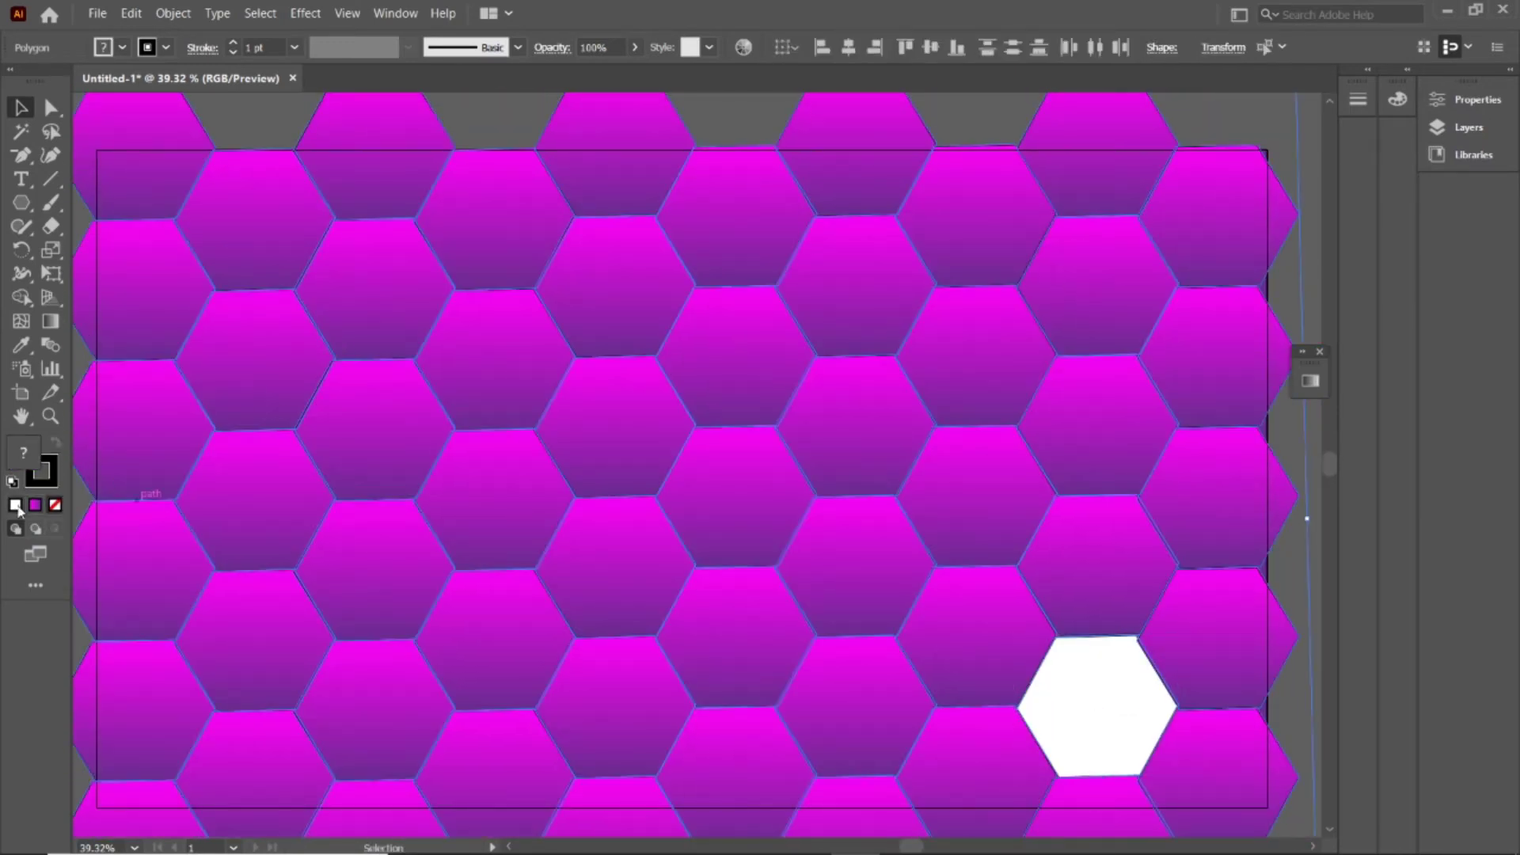
{"action": "left_click", "coordinate": [15, 505]}
{"action": "scroll", "coordinate": [414, 380], "scroll_direction": "down", "scroll_amount": 1}
{"action": "left_click", "coordinate": [55, 505]}
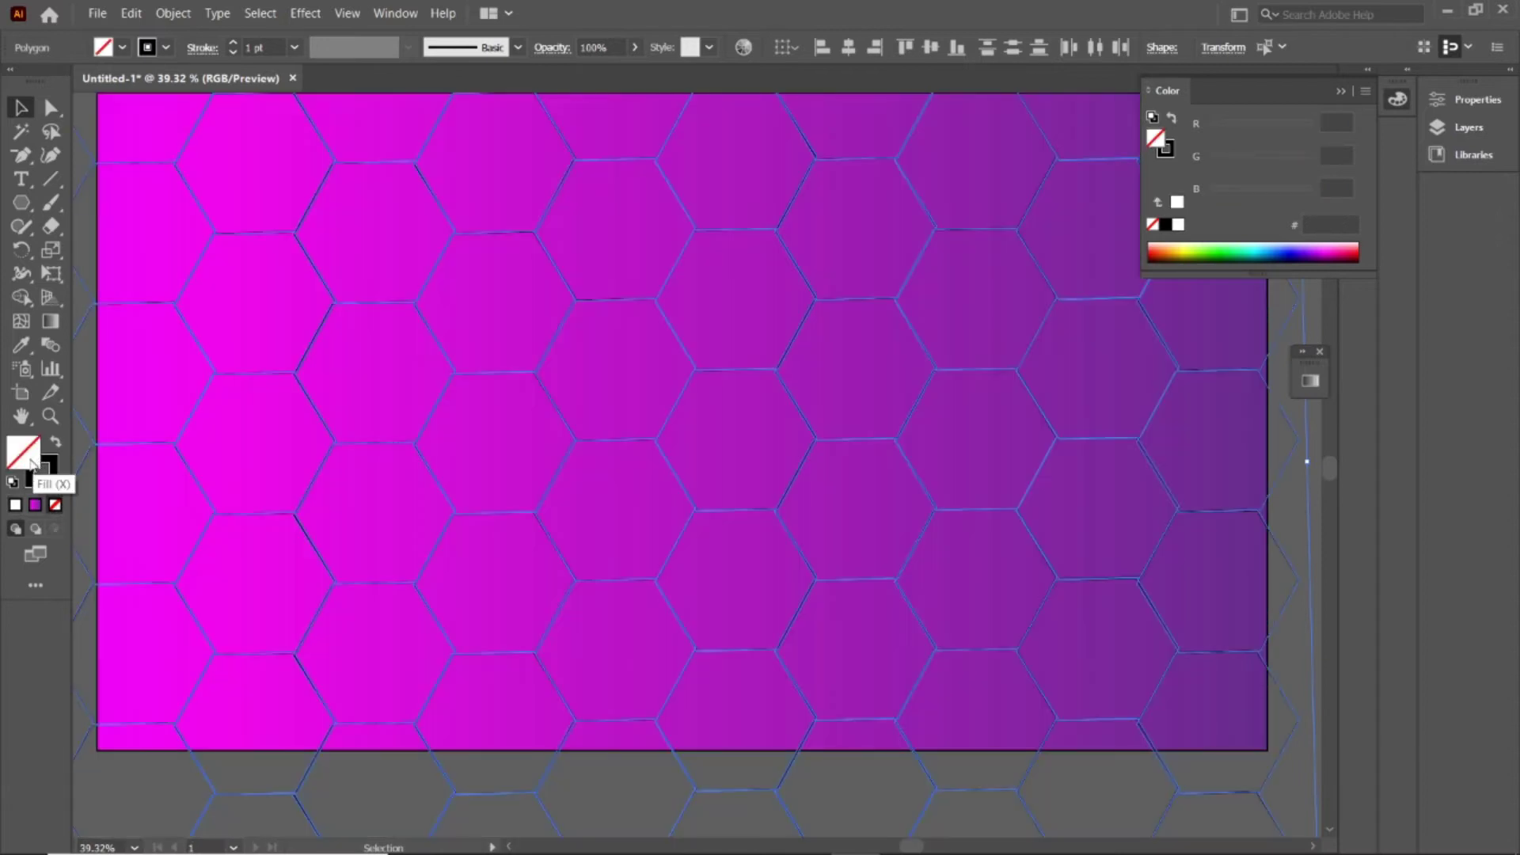
{"action": "key", "text": "ctrl+z"}
{"action": "left_click", "coordinate": [55, 506]}
{"action": "scroll", "coordinate": [163, 369], "scroll_direction": "up", "scroll_amount": 1}
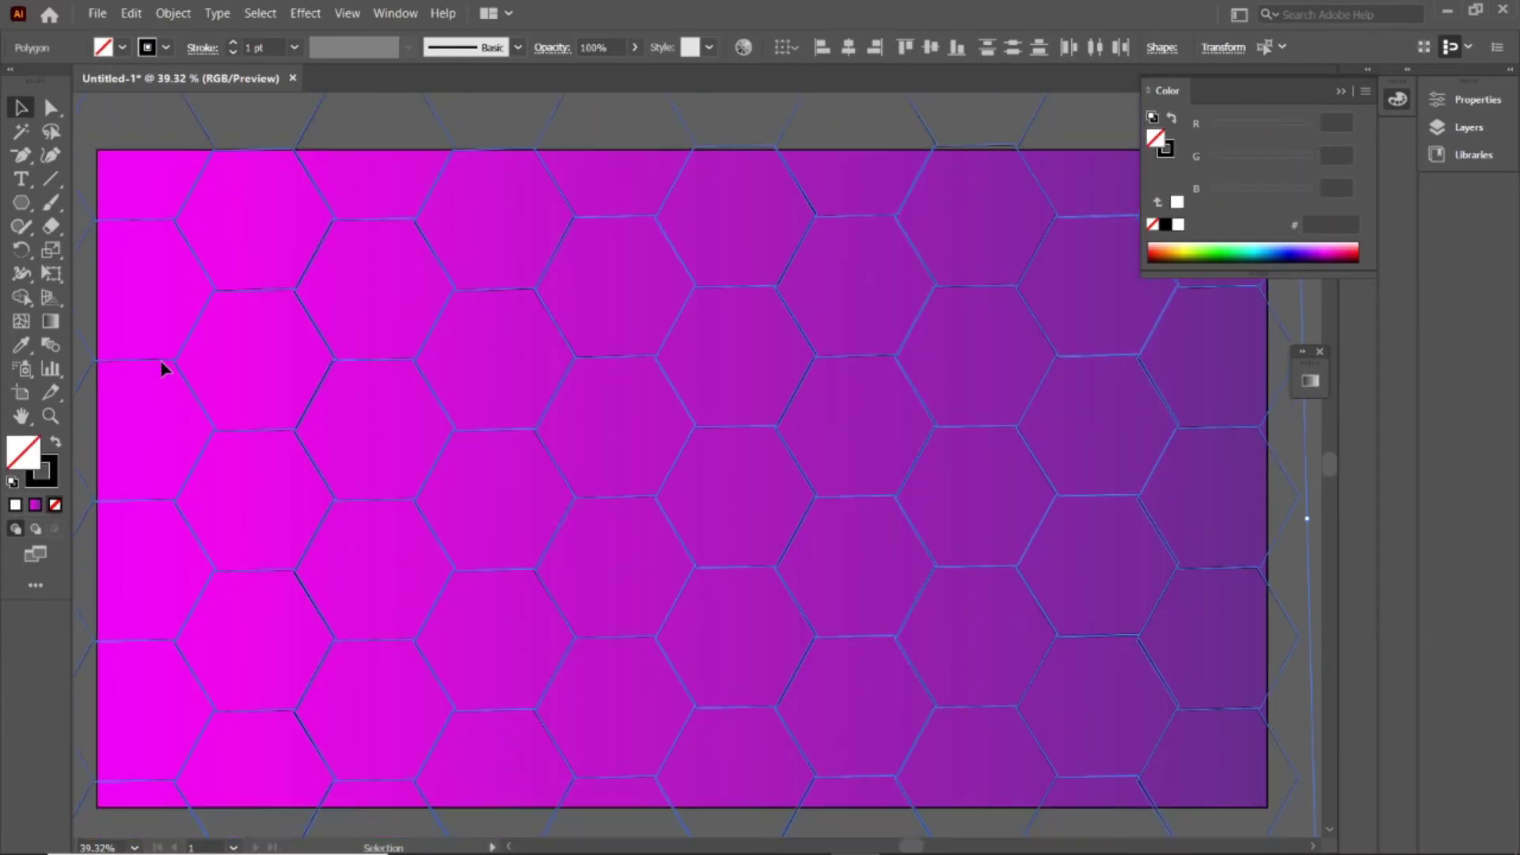
{"action": "scroll", "coordinate": [162, 368], "scroll_direction": "up", "scroll_amount": 1}
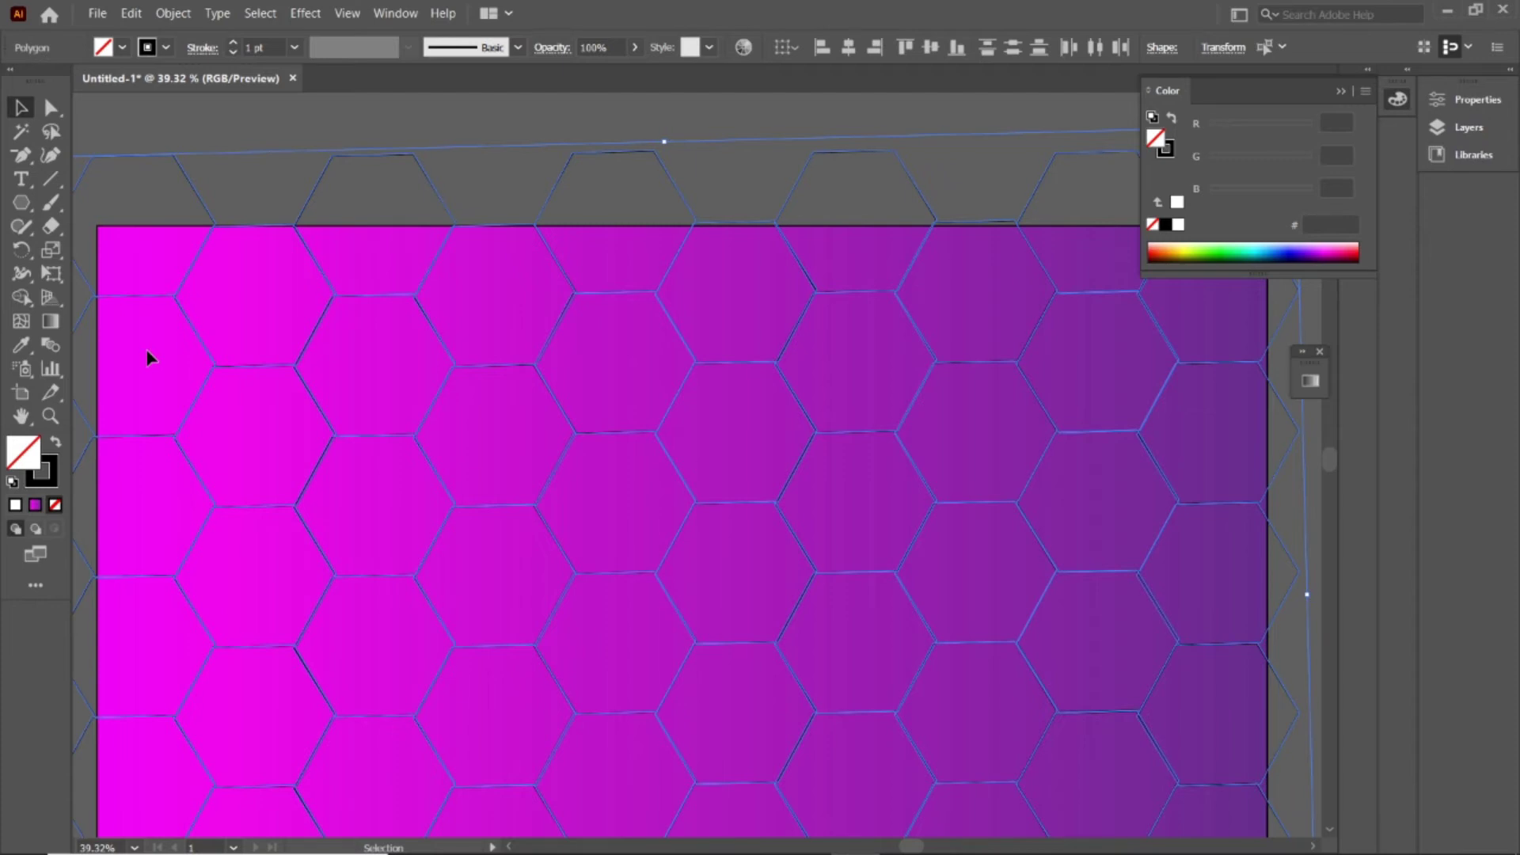
{"action": "scroll", "coordinate": [145, 353], "scroll_direction": "down", "scroll_amount": 1}
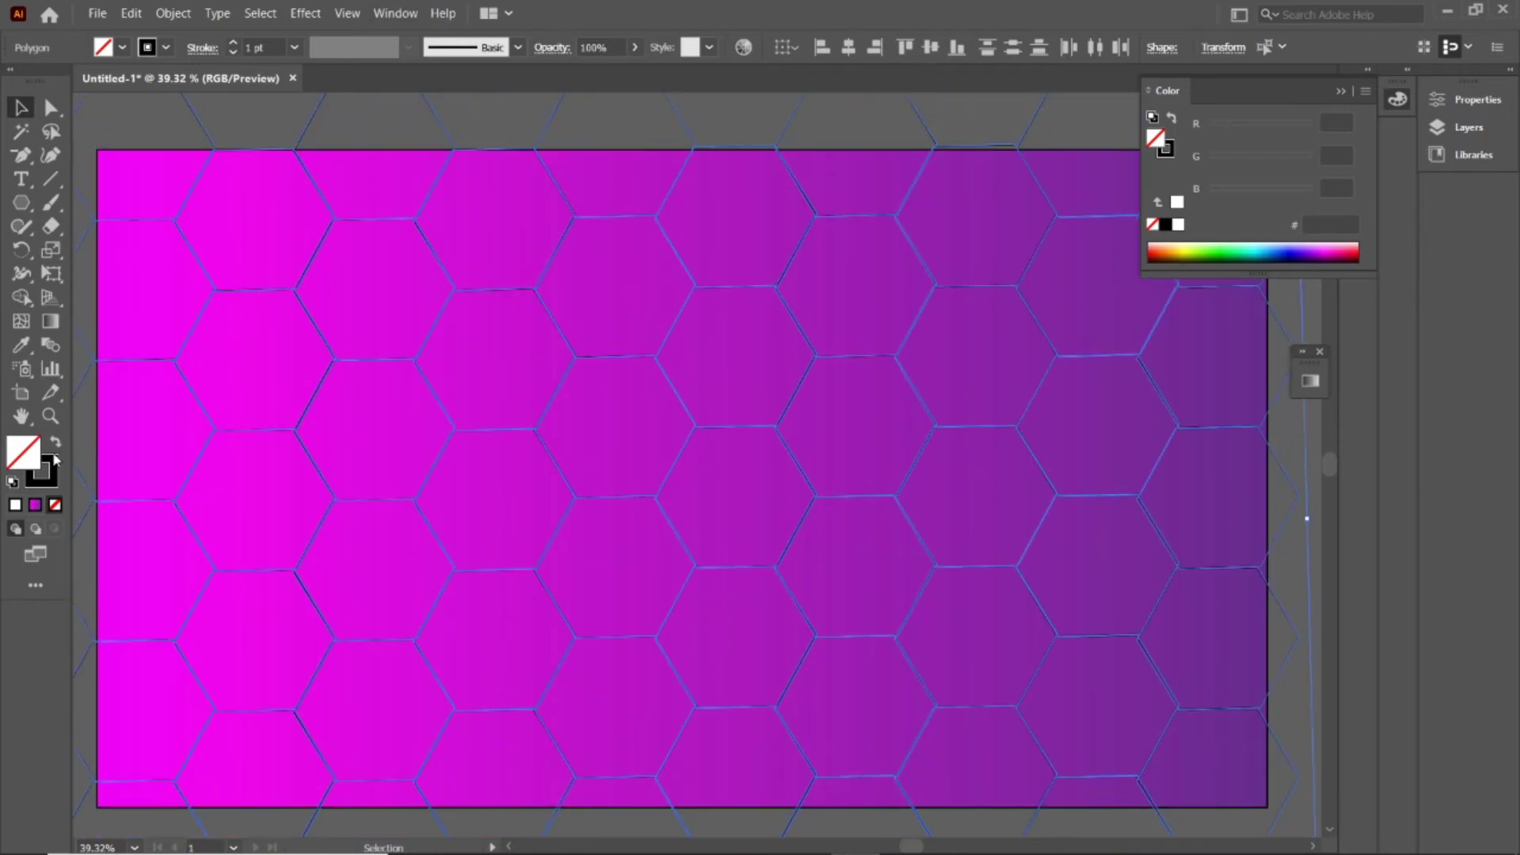
- Give the hexagon outlines colour #FFFDFD with a 5 pt stroke weight
{"action": "double_click", "coordinate": [32, 440]}
{"action": "type", "text": "fffdfd"}
{"action": "key", "text": "Return"}
{"action": "double_click", "coordinate": [233, 42]}
{"action": "double_click", "coordinate": [233, 42]}
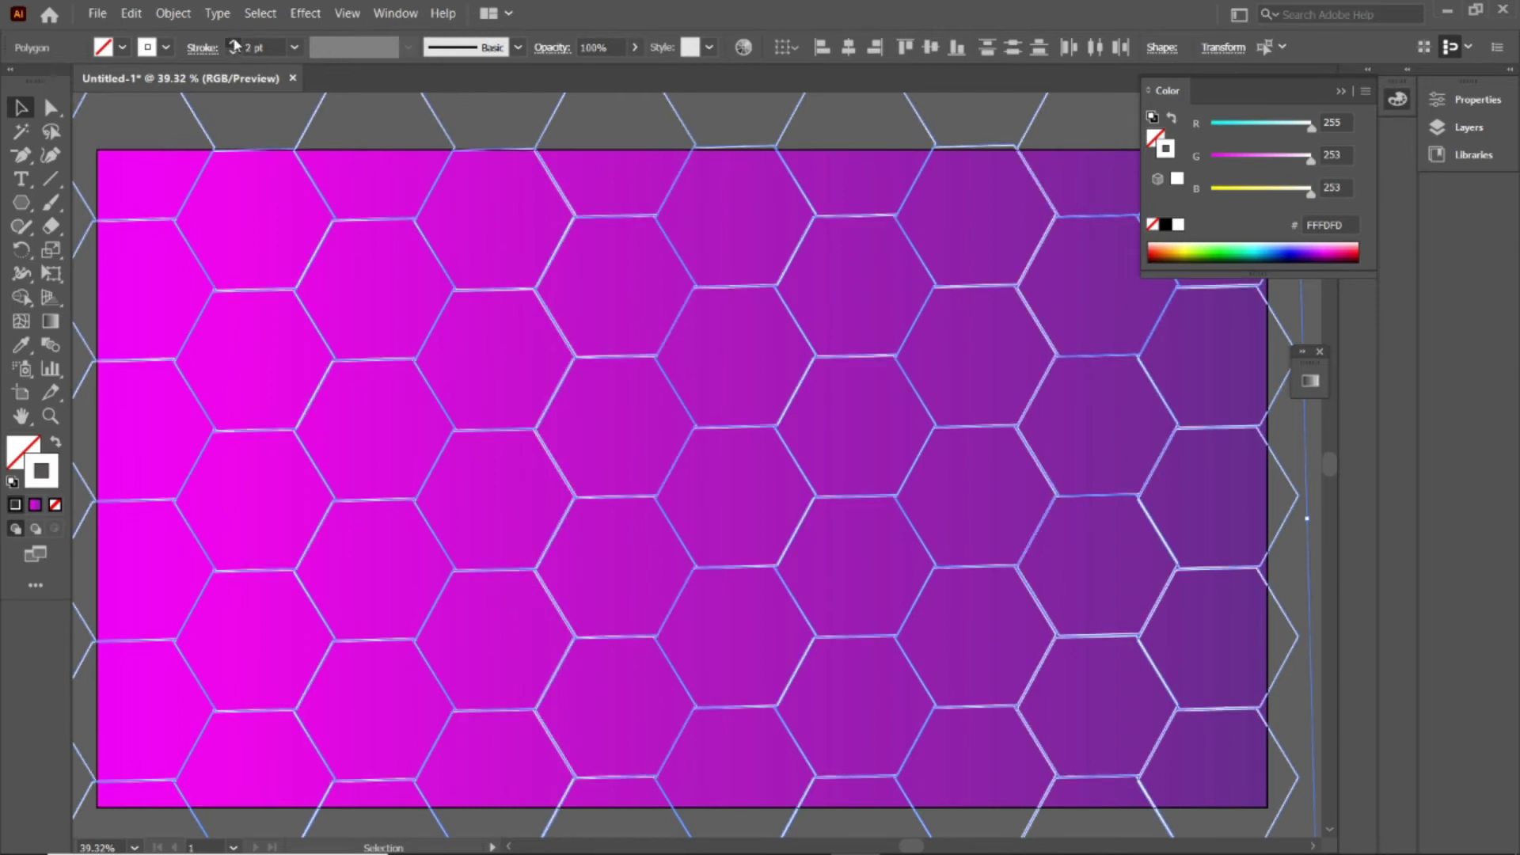
{"action": "scroll", "coordinate": [641, 603], "scroll_direction": "up", "scroll_amount": 1}
- Group the hexagons, then move and rotate the group level over the rectangle
{"action": "right_click", "coordinate": [689, 527]}
{"action": "left_click", "coordinate": [748, 244]}
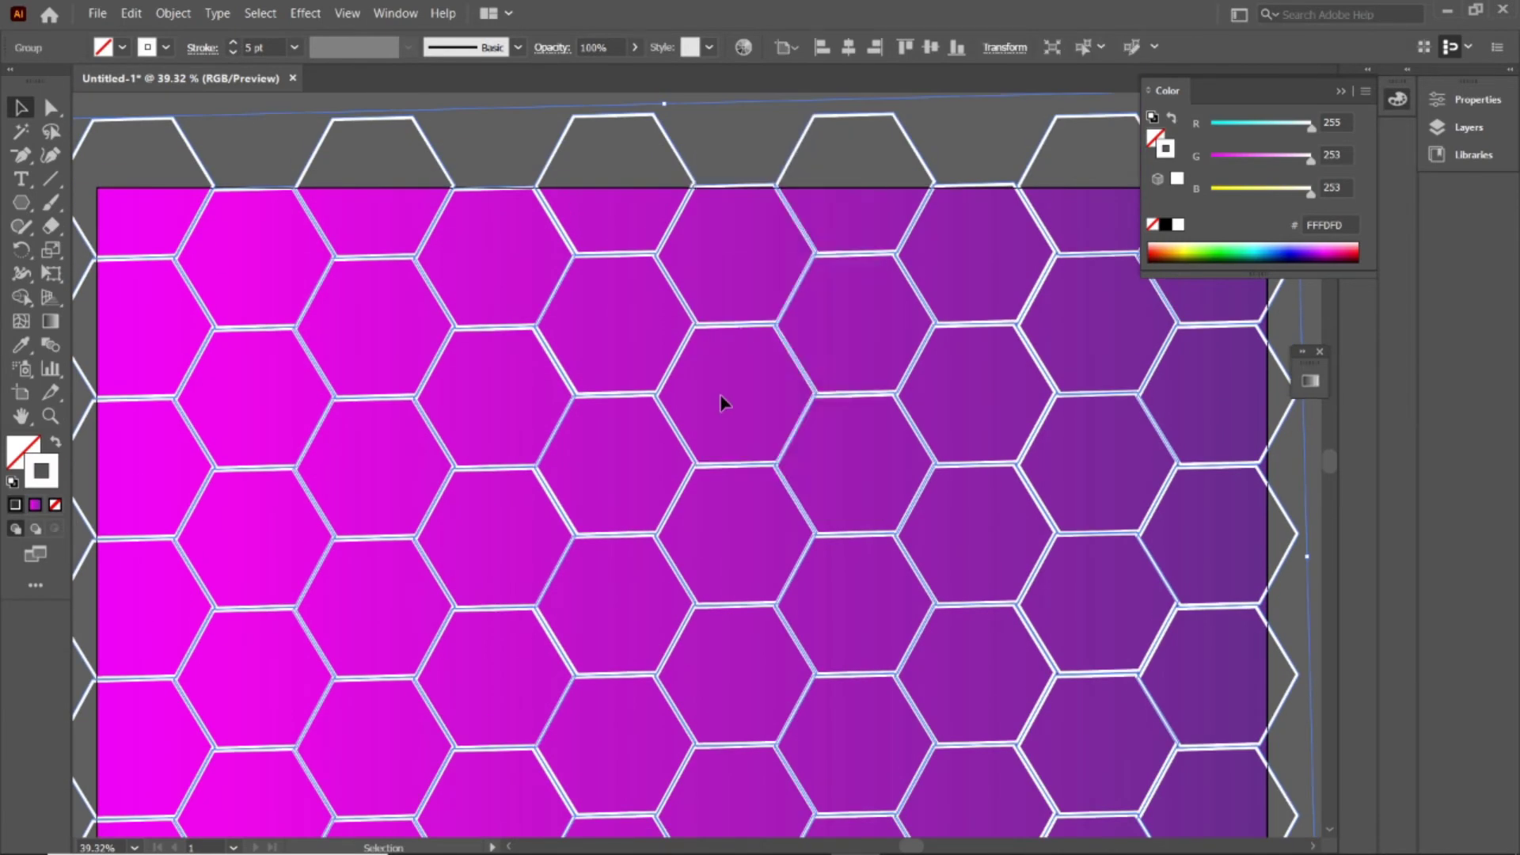
{"action": "scroll", "coordinate": [729, 475], "scroll_direction": "down", "scroll_amount": 3}
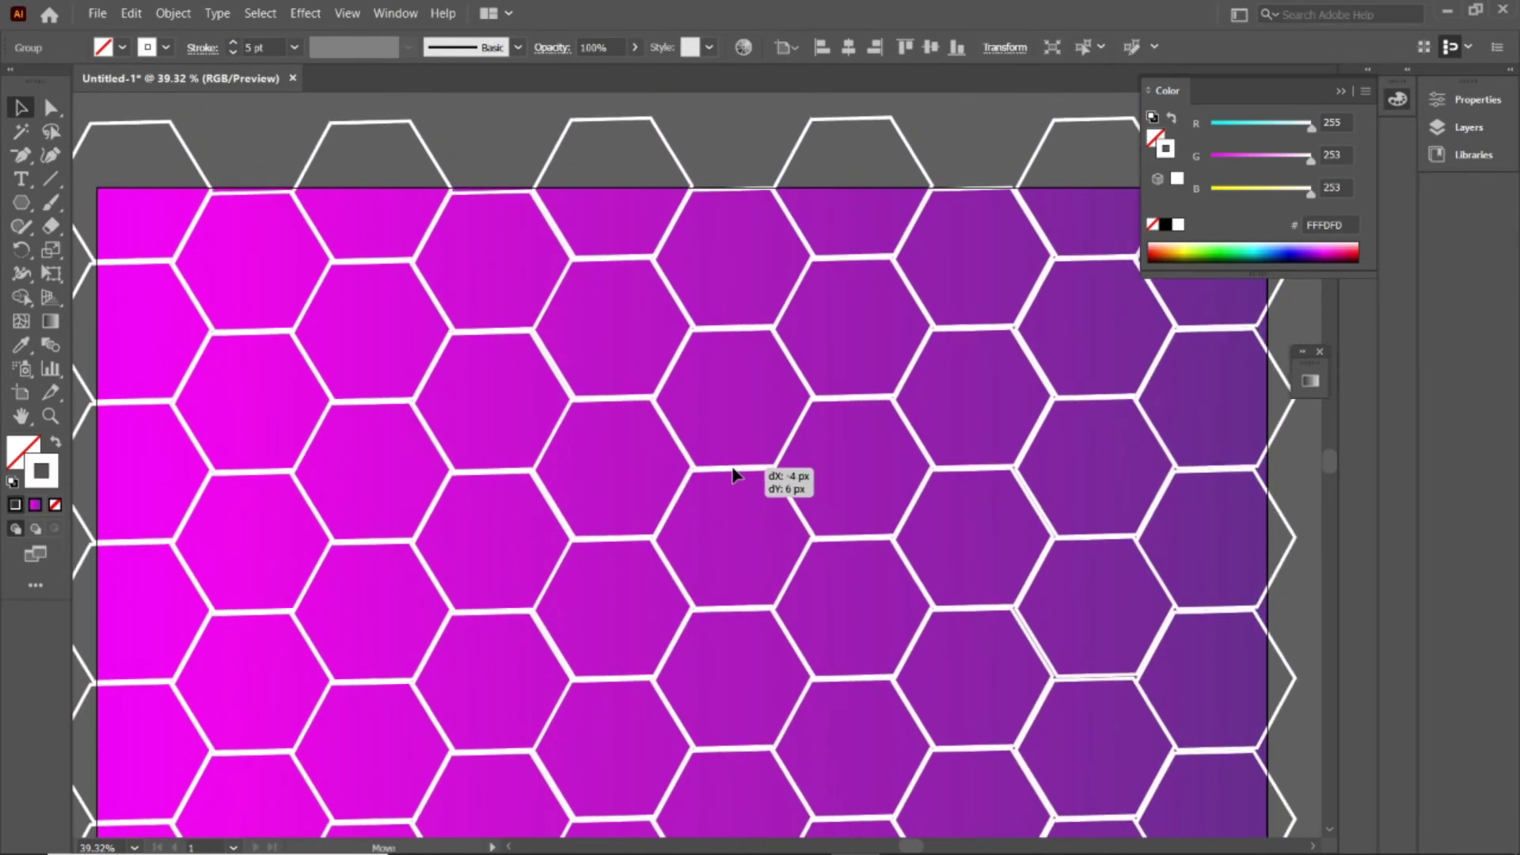
{"action": "left_click_drag", "start_coordinate": [712, 408], "coordinate": [718, 379]}
{"action": "left_click_drag", "start_coordinate": [1112, 726], "coordinate": [1112, 736]}
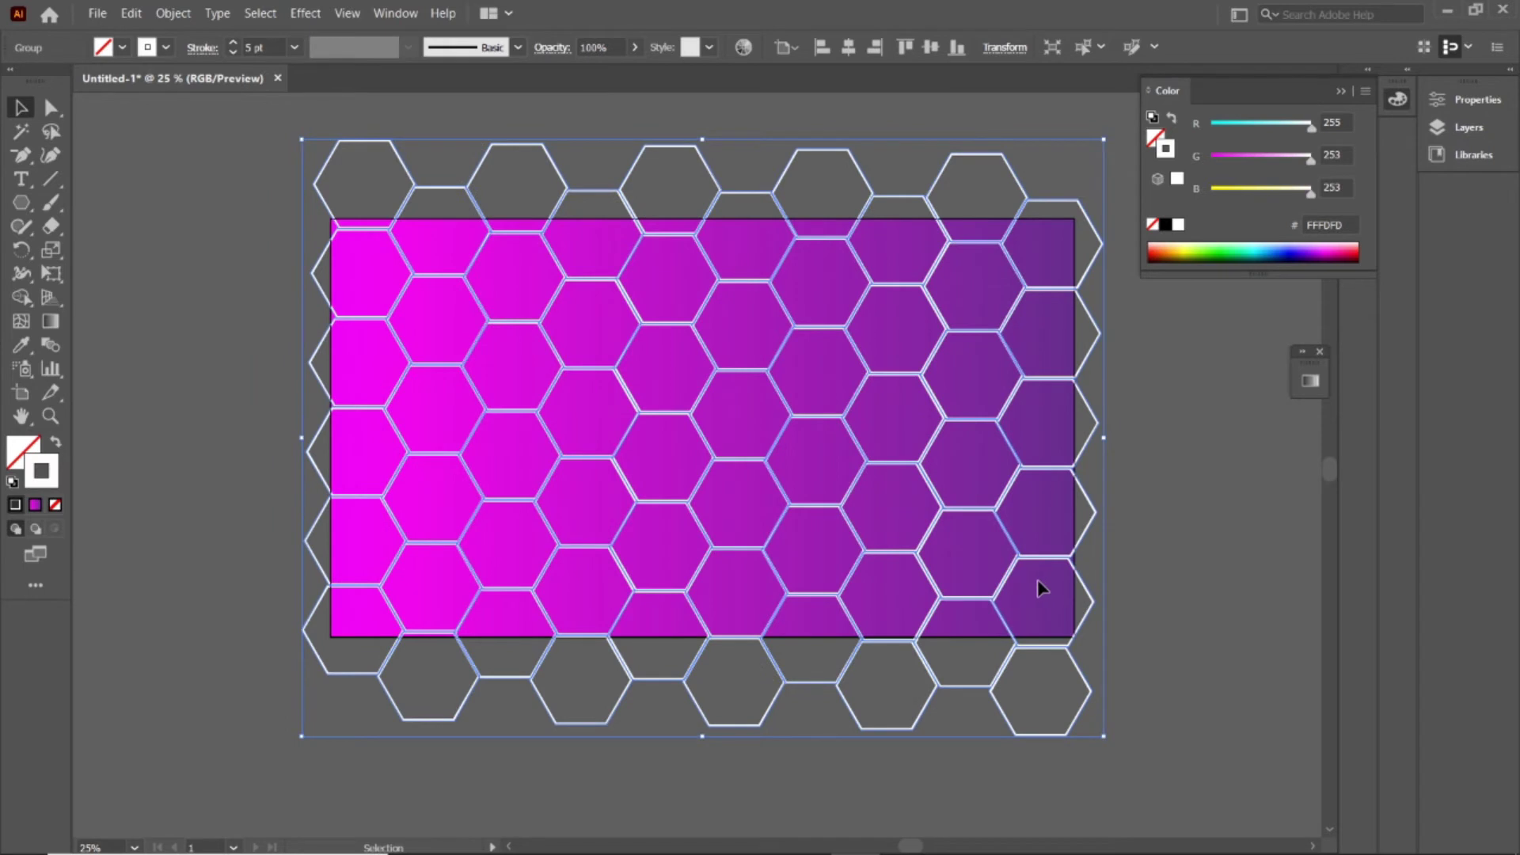
- Swap fill and stroke for solid white hexagons and lower their opacity to 60%
{"action": "left_click", "coordinate": [55, 442]}
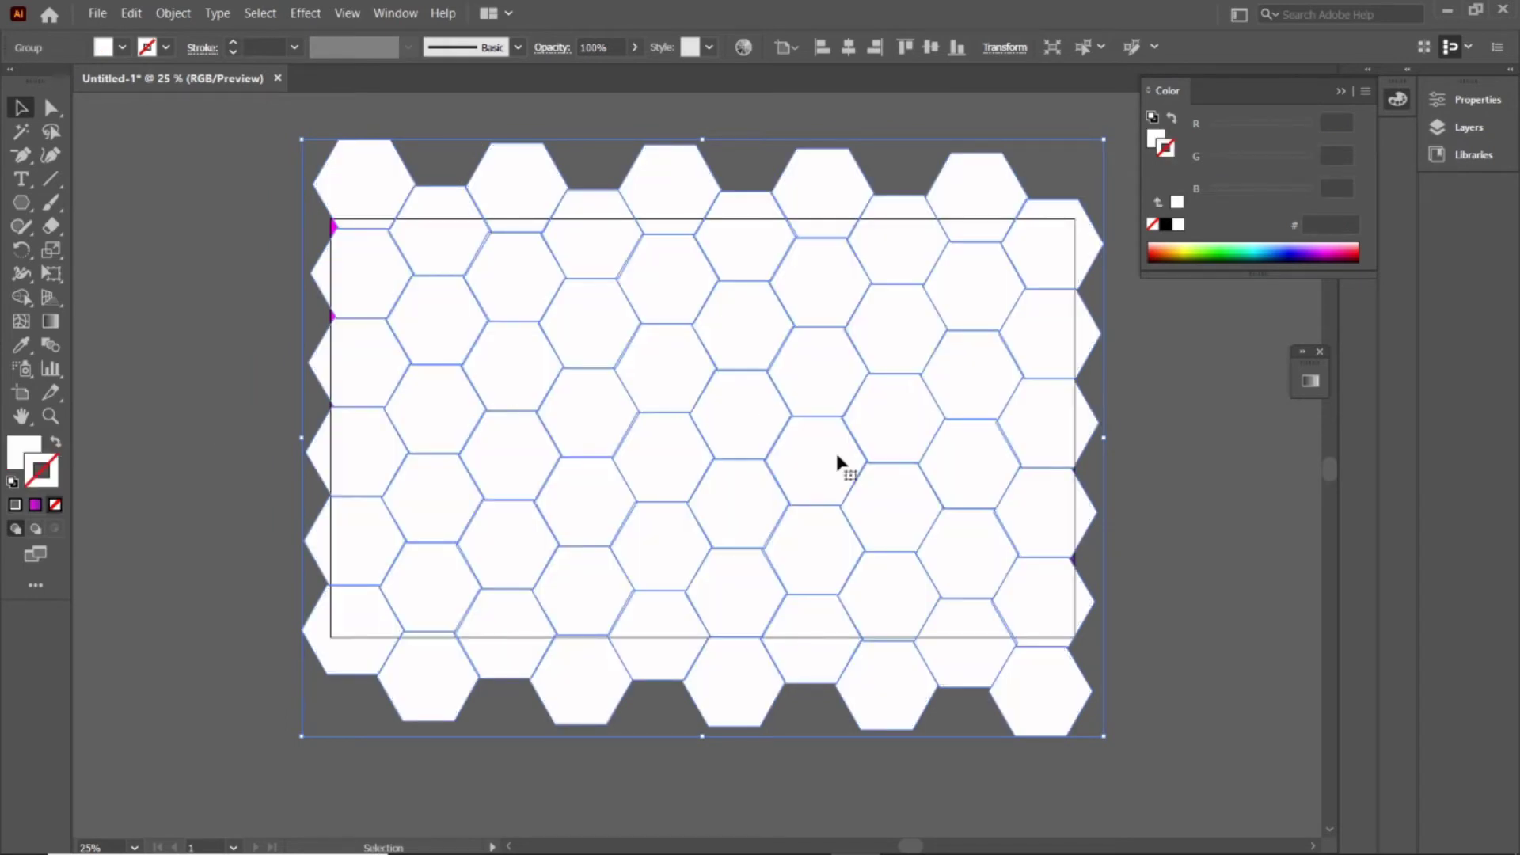
{"action": "left_click", "coordinate": [395, 13]}
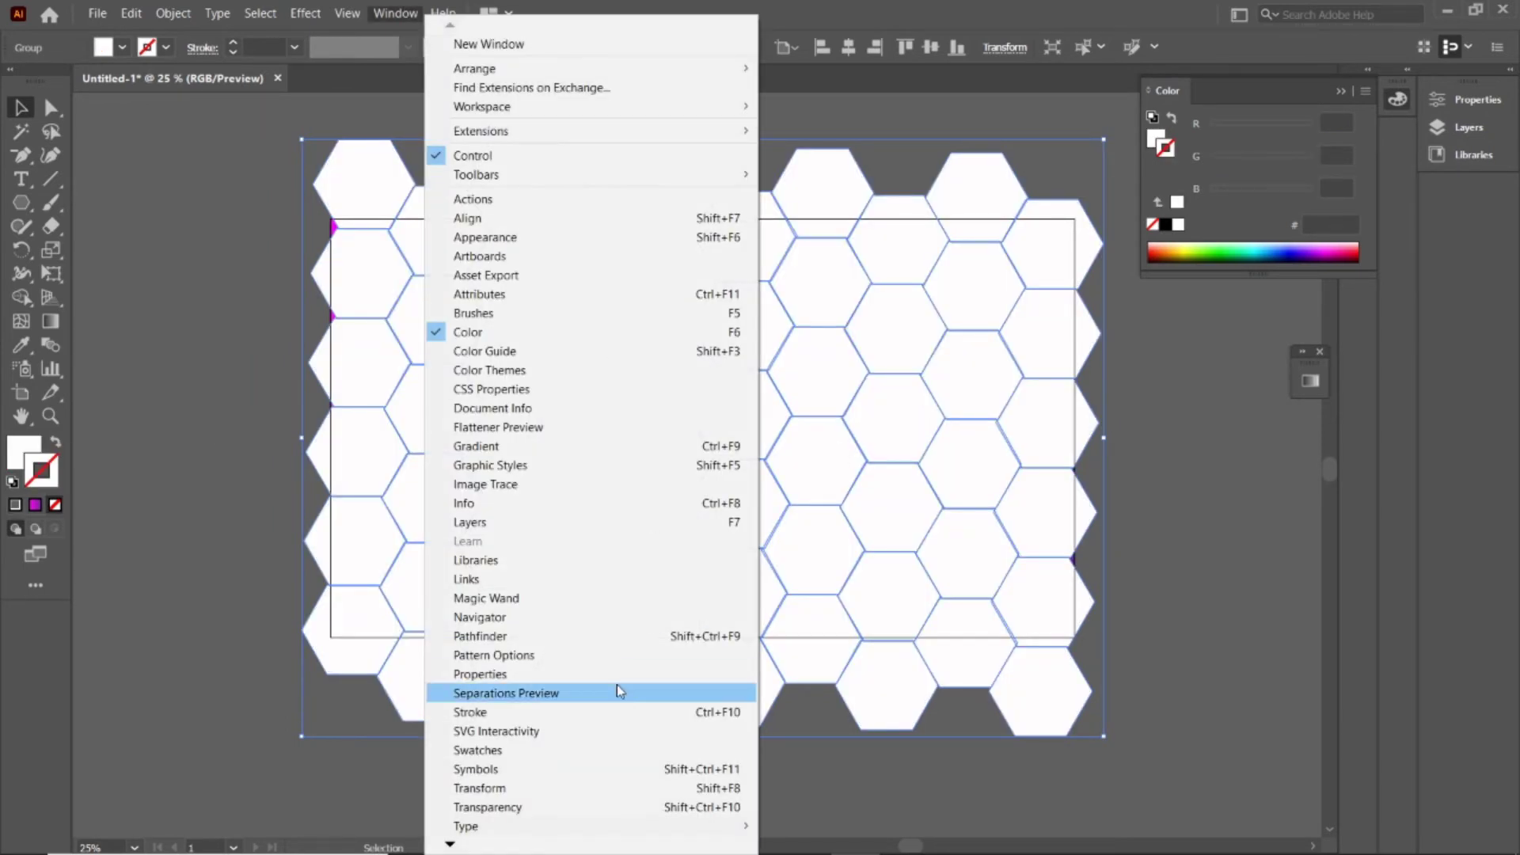
{"action": "left_click", "coordinate": [620, 807]}
{"action": "left_click", "coordinate": [1318, 442]}
{"action": "left_click_drag", "start_coordinate": [1316, 466], "coordinate": [1286, 468]}
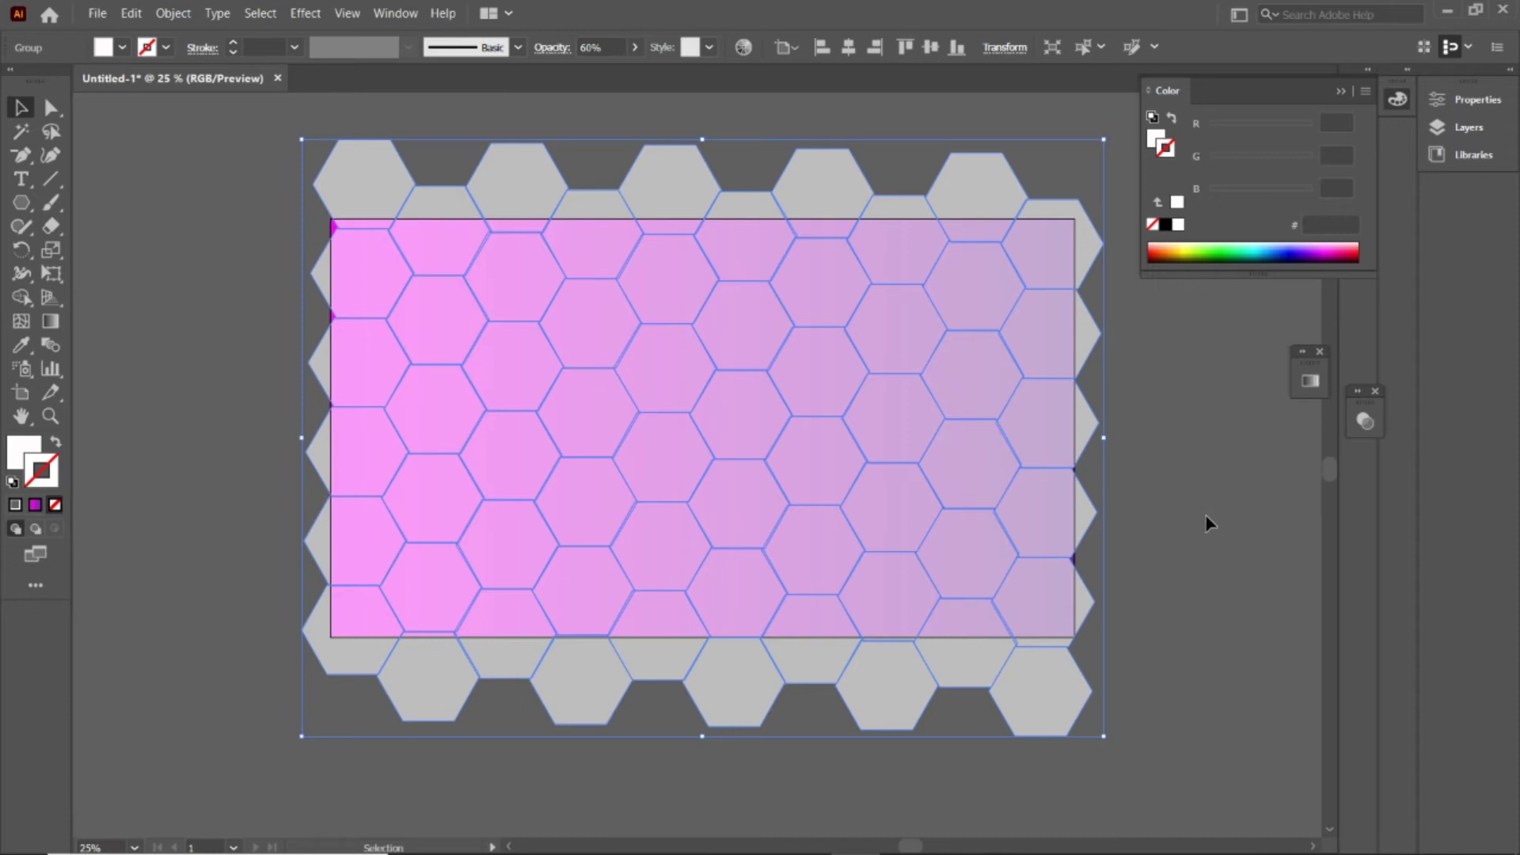
{"action": "left_click", "coordinate": [51, 107], "text": "alt"}
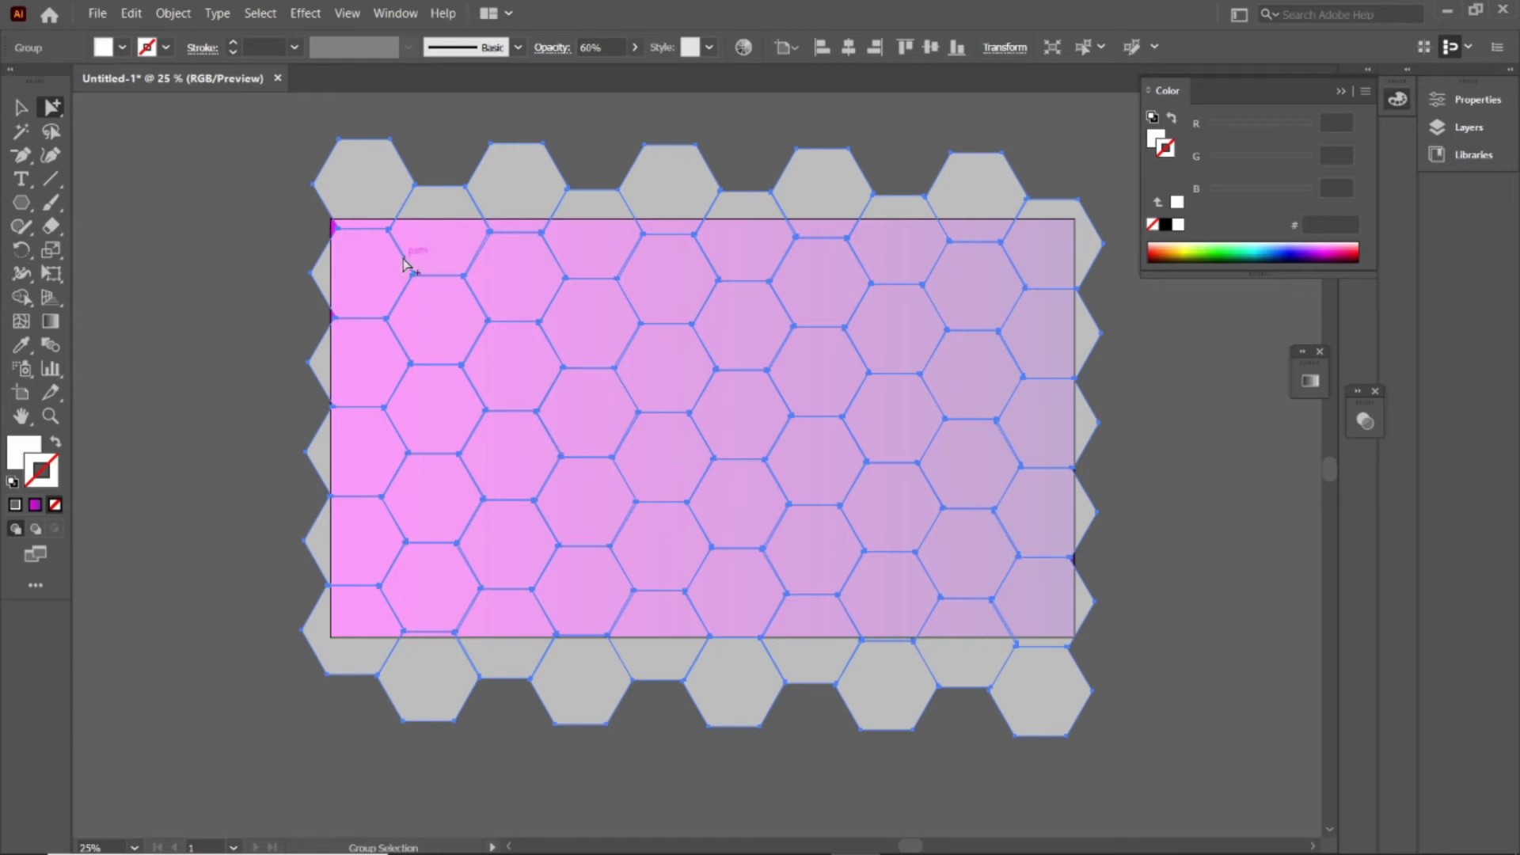
- Set 22 scattered hexagons inside the group to 50% opacity
{"action": "left_click", "coordinate": [429, 255]}
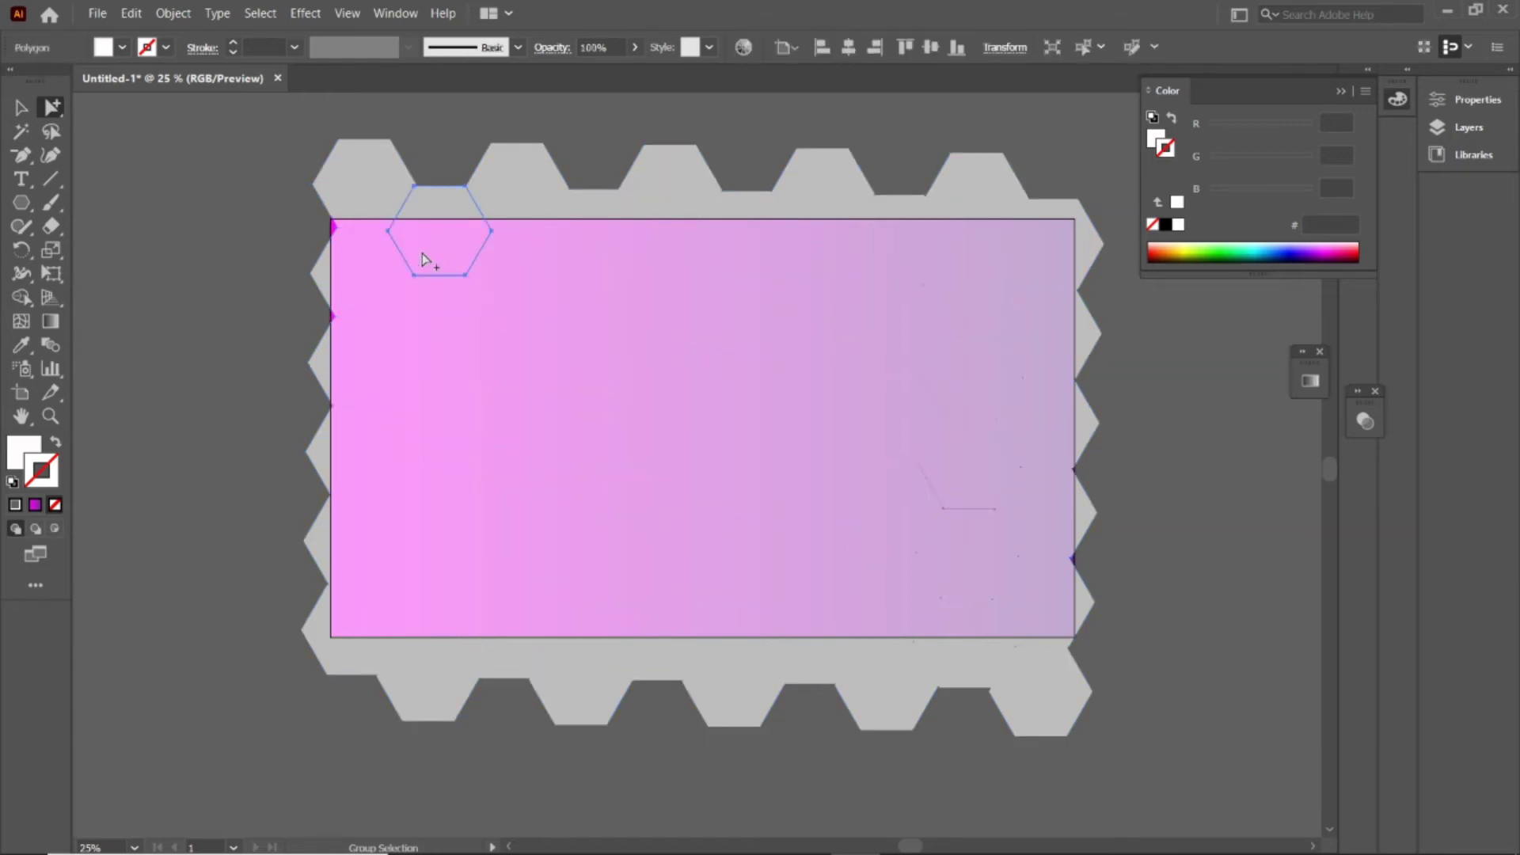
{"action": "left_click", "coordinate": [590, 323], "text": "shift"}
{"action": "left_click", "coordinate": [743, 325], "text": "shift"}
{"action": "left_click", "coordinate": [898, 239], "text": "shift"}
{"action": "left_click", "coordinate": [1051, 244], "text": "shift"}
{"action": "left_click", "coordinate": [970, 463], "text": "shift"}
{"action": "left_click", "coordinate": [606, 497], "text": "shift"}
{"action": "left_click", "coordinate": [710, 567], "text": "shift"}
{"action": "left_click", "coordinate": [406, 427], "text": "shift"}
{"action": "left_click", "coordinate": [665, 165], "text": "shift"}
{"action": "left_click", "coordinate": [819, 202], "text": "shift"}
{"action": "left_click", "coordinate": [1022, 547], "text": "shift"}
{"action": "left_click", "coordinate": [887, 602], "text": "shift"}
{"action": "left_click", "coordinate": [614, 693], "text": "shift"}
{"action": "left_click", "coordinate": [405, 610], "text": "shift"}
{"action": "left_click", "coordinate": [358, 459], "text": "shift"}
{"action": "left_click", "coordinate": [1029, 348], "text": "shift"}
{"action": "left_click", "coordinate": [712, 697], "text": "shift"}
{"action": "left_click", "coordinate": [427, 688], "text": "shift"}
{"action": "left_click", "coordinate": [356, 546], "text": "shift"}
{"action": "left_click", "coordinate": [677, 467], "text": "shift"}
{"action": "left_click", "coordinate": [903, 340], "text": "shift"}
{"action": "left_click", "coordinate": [1357, 391]}
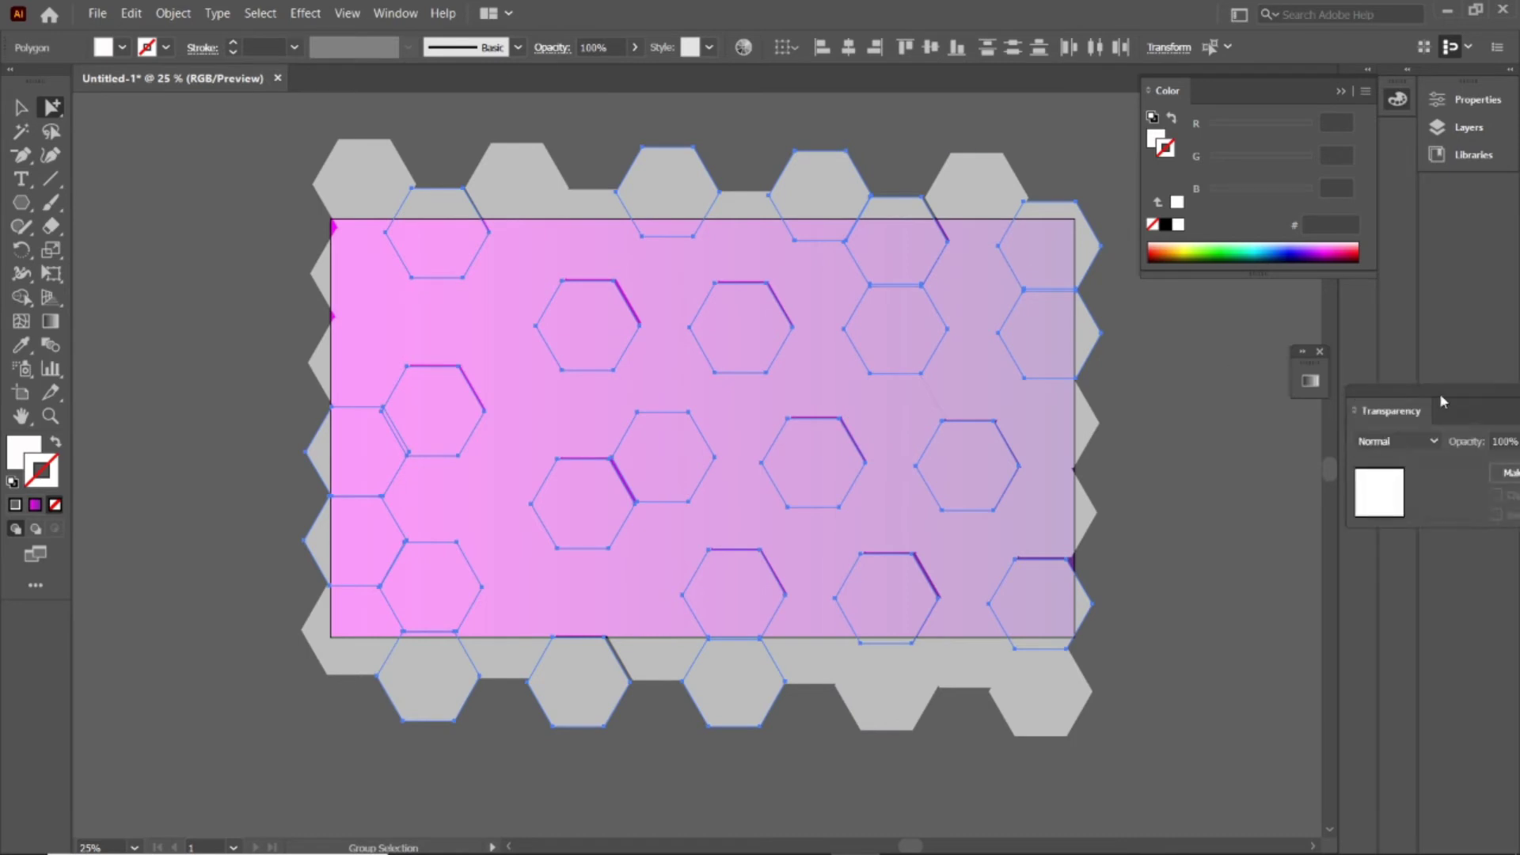
{"action": "left_click_drag", "start_coordinate": [1439, 393], "coordinate": [1348, 408]}
{"action": "left_click", "coordinate": [1422, 456]}
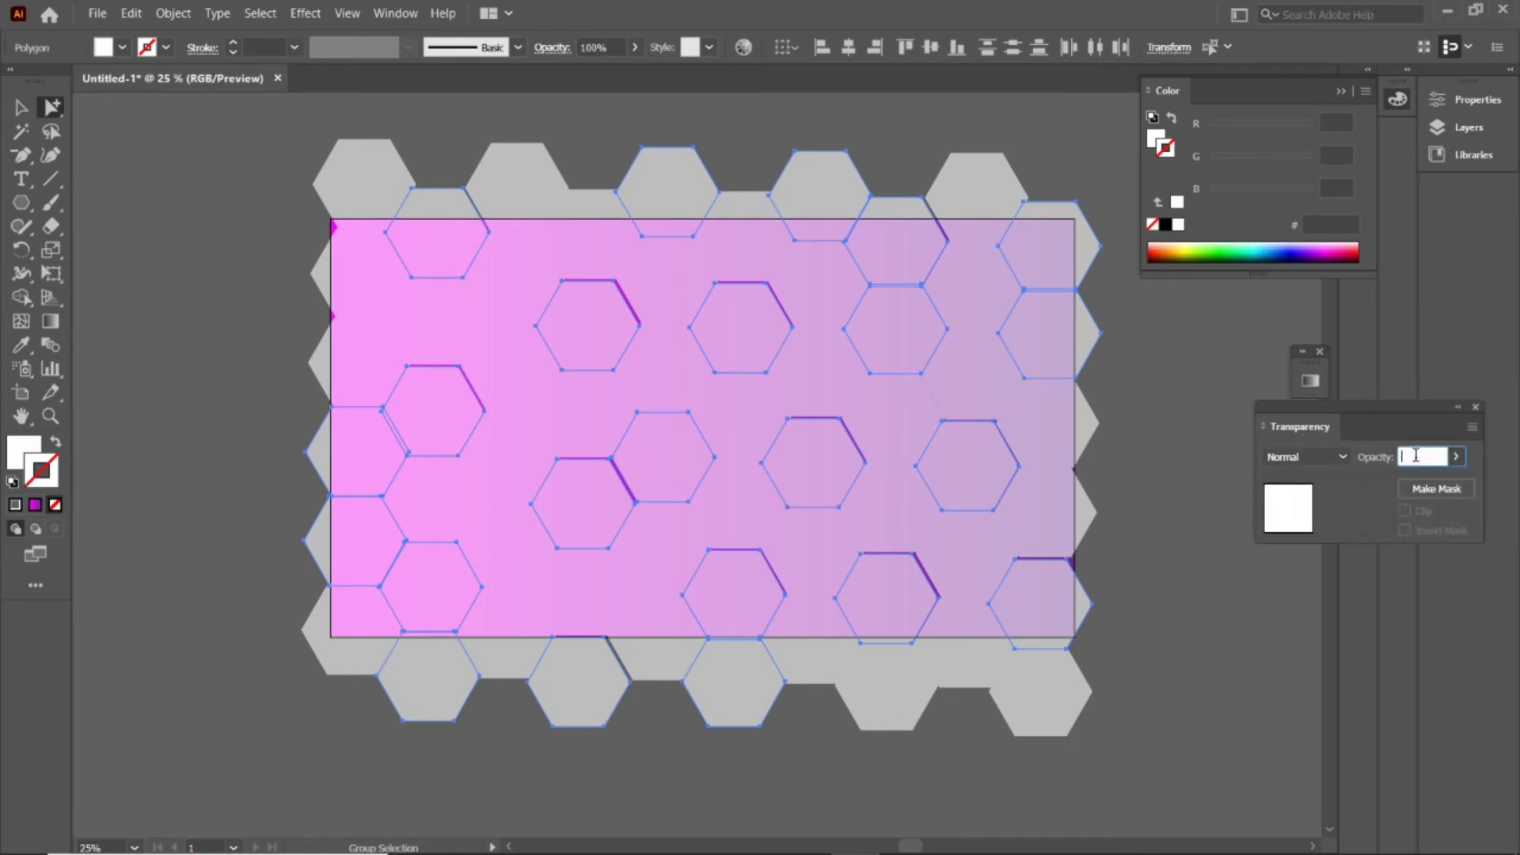
{"action": "type", "text": "50"}
{"action": "key", "text": "Return"}
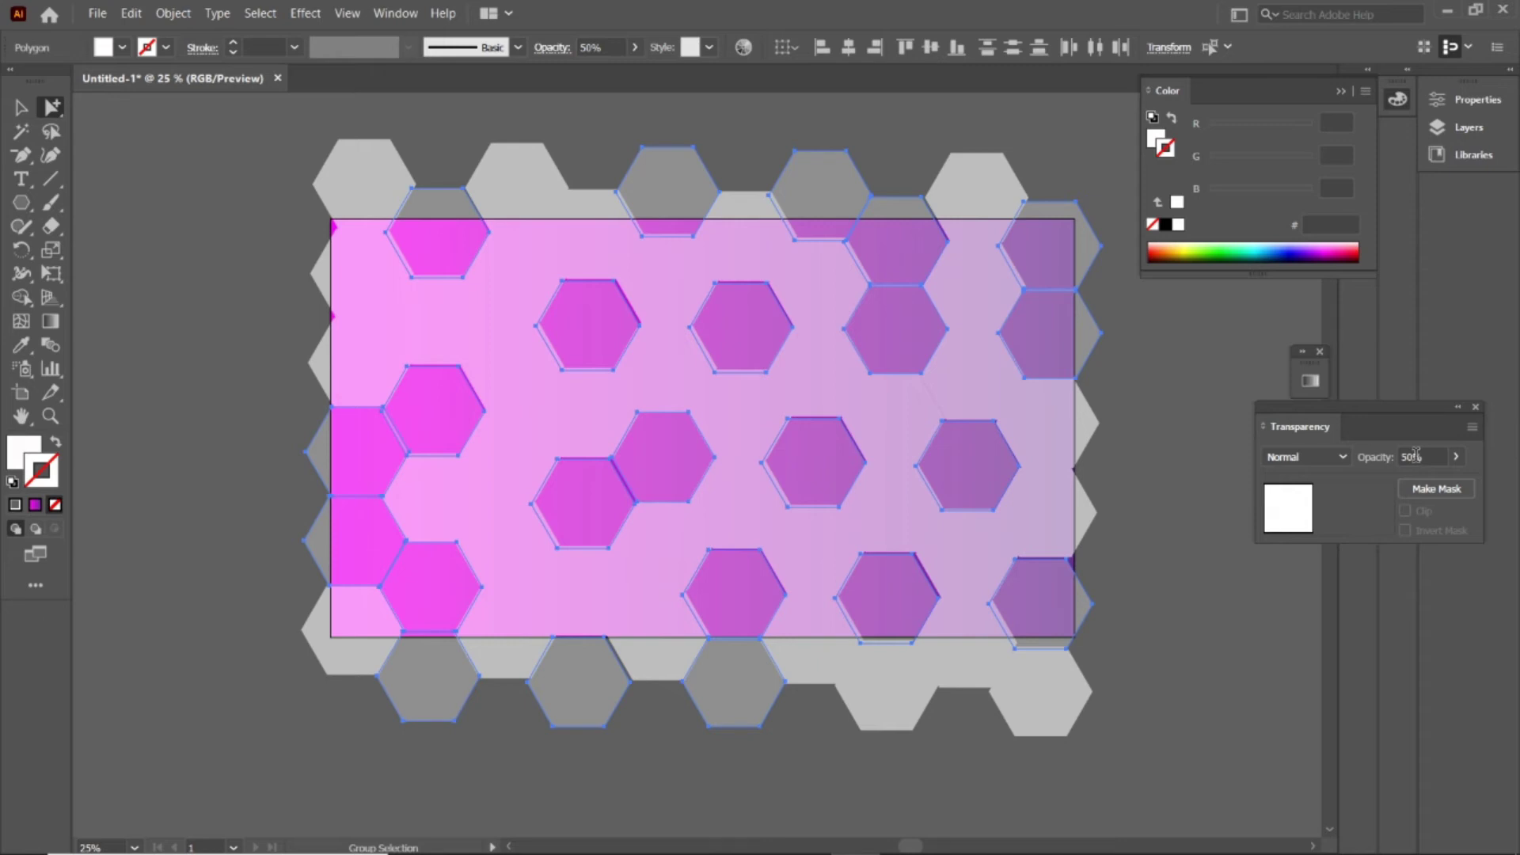
- Set another scattered set of hexagons to 80% opacity
{"action": "left_click", "coordinate": [509, 258]}
{"action": "left_click", "coordinate": [974, 194], "text": "shift"}
{"action": "left_click", "coordinate": [360, 182], "text": "shift"}
{"action": "left_click", "coordinate": [356, 364], "text": "shift"}
{"action": "left_click", "coordinate": [428, 681], "text": "shift"}
{"action": "left_click", "coordinate": [515, 186], "text": "shift"}
{"action": "left_click", "coordinate": [944, 547], "text": "shift"}
{"action": "left_click", "coordinate": [665, 277], "text": "shift"}
{"action": "left_click", "coordinate": [507, 547], "text": "shift"}
{"action": "left_click", "coordinate": [511, 455], "text": "shift"}
{"action": "left_click", "coordinate": [435, 317], "text": "shift"}
{"action": "left_click", "coordinate": [511, 364], "text": "shift"}
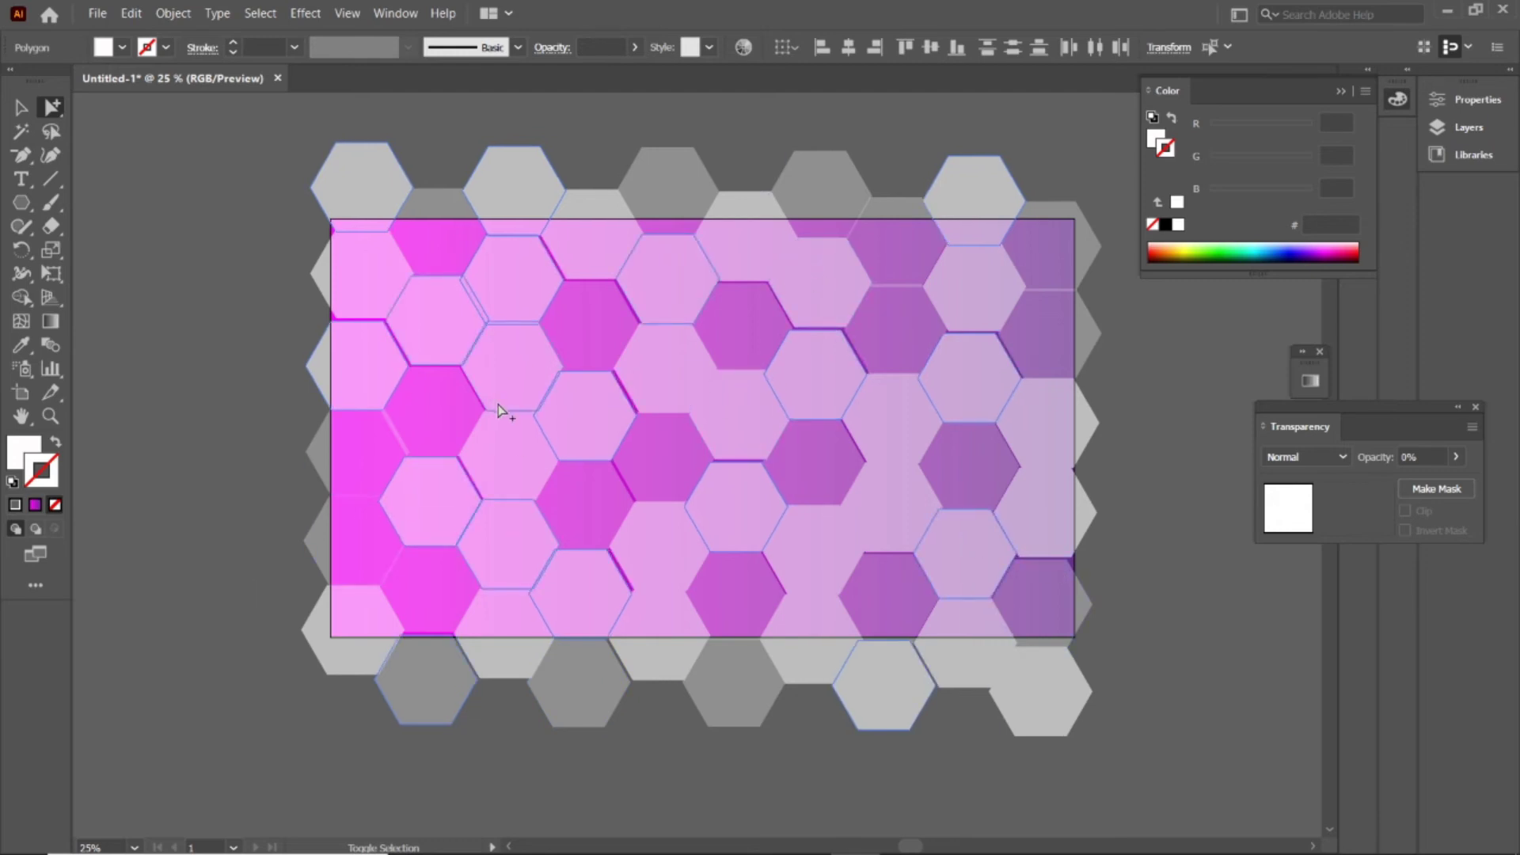
{"action": "left_click", "coordinate": [1423, 456]}
{"action": "type", "text": "80"}
{"action": "key", "text": "Return"}
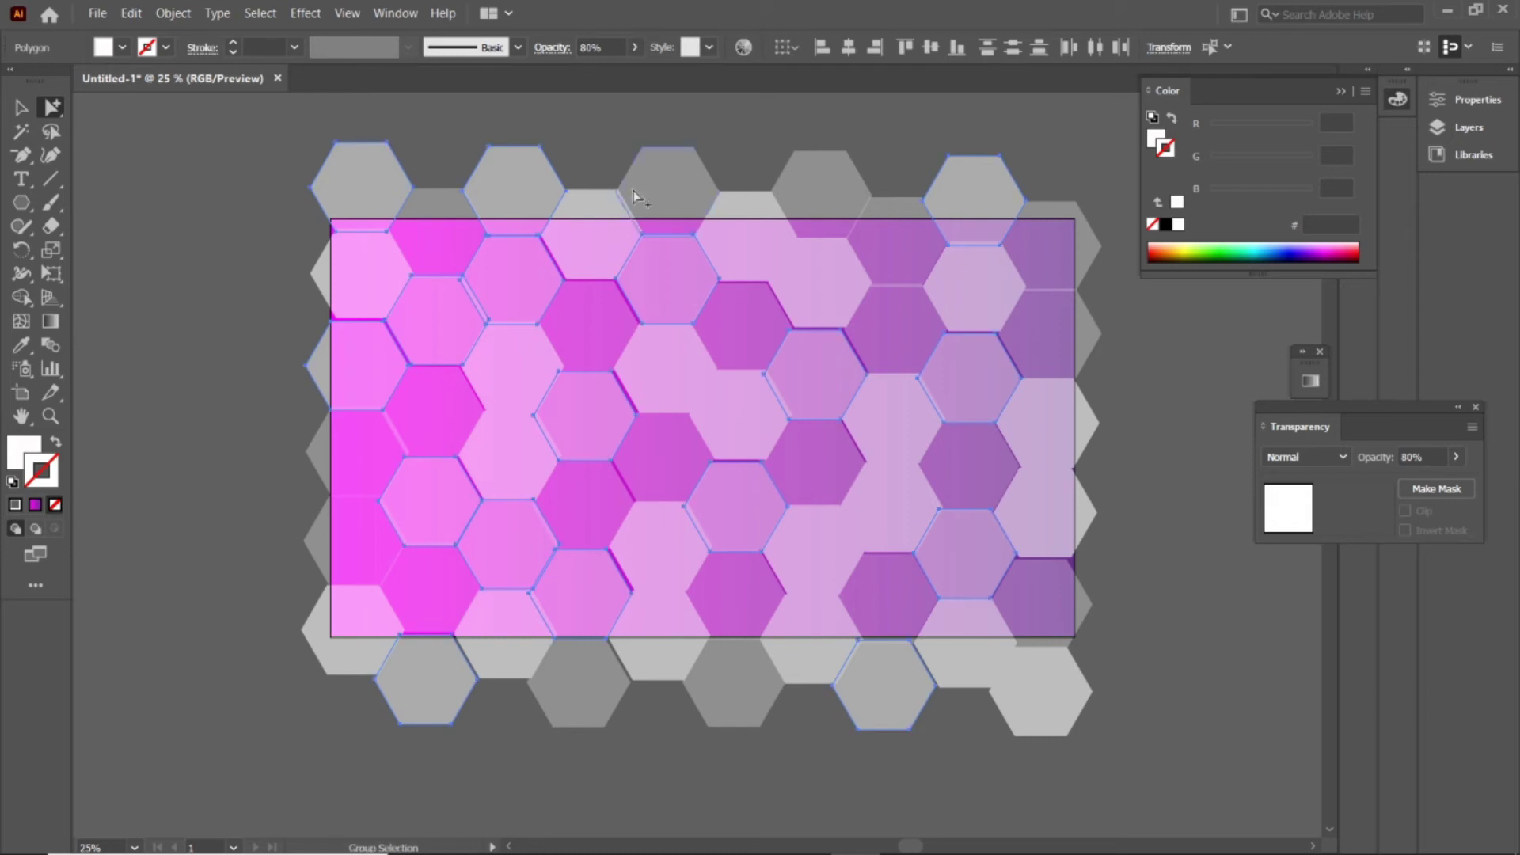
- Set a different set of nine hexagons to 90% opacity
{"action": "left_click", "coordinate": [662, 180]}
{"action": "left_click", "coordinate": [891, 416], "text": "shift"}
{"action": "left_click", "coordinate": [665, 368], "text": "shift"}
{"action": "left_click", "coordinate": [519, 354], "text": "shift"}
{"action": "left_click", "coordinate": [360, 273], "text": "shift"}
{"action": "left_click", "coordinate": [352, 657], "text": "shift"}
{"action": "left_click", "coordinate": [1041, 689], "text": "shift"}
{"action": "left_click", "coordinate": [661, 546], "text": "shift"}
{"action": "left_click", "coordinate": [593, 238], "text": "shift"}
{"action": "left_click", "coordinate": [1425, 456]}
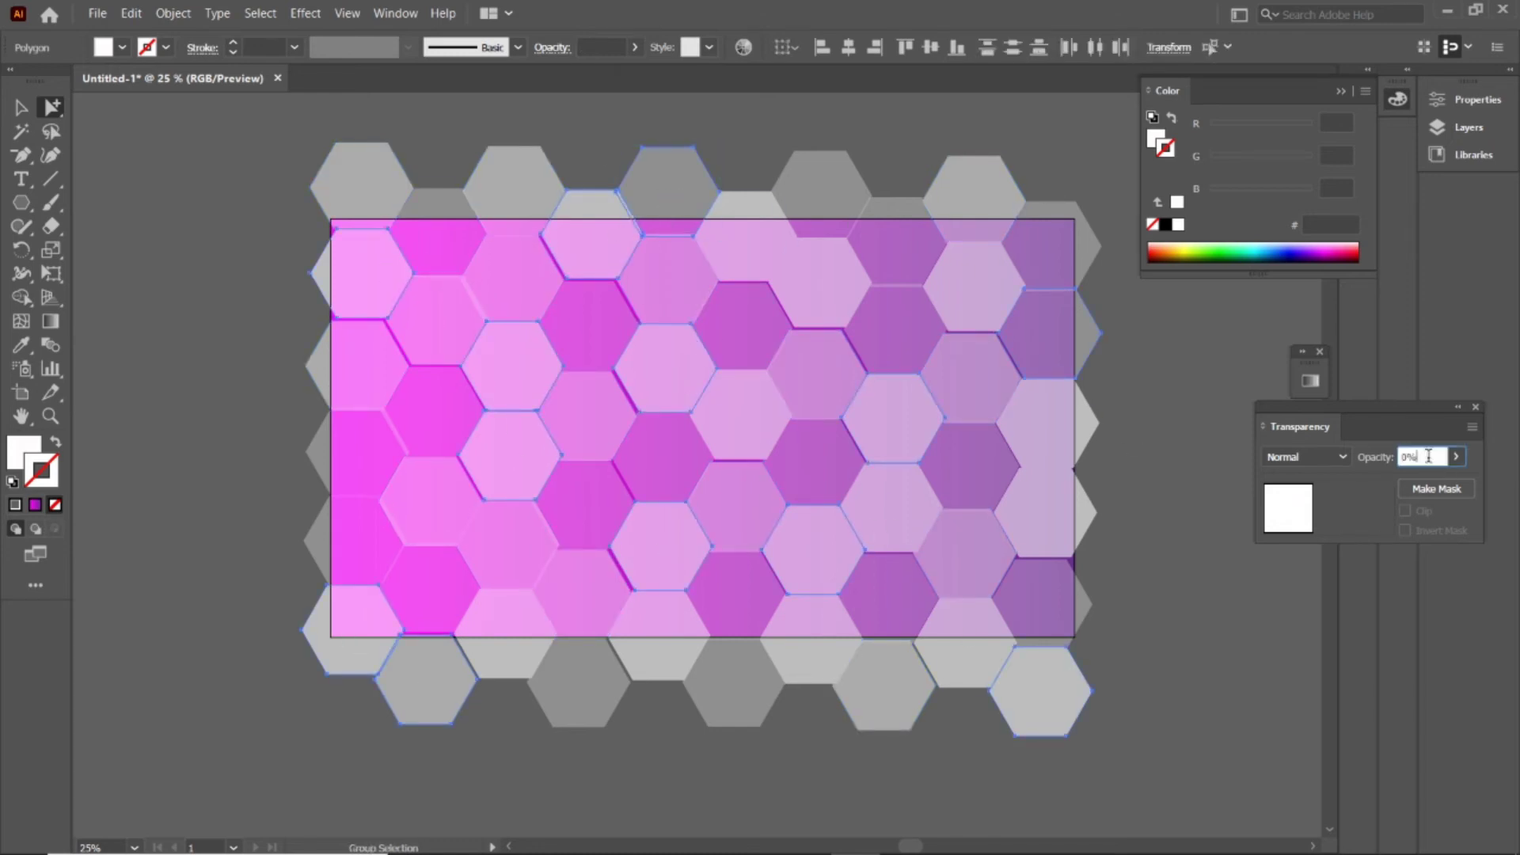
{"action": "type", "text": "90"}
{"action": "key", "text": "Return"}
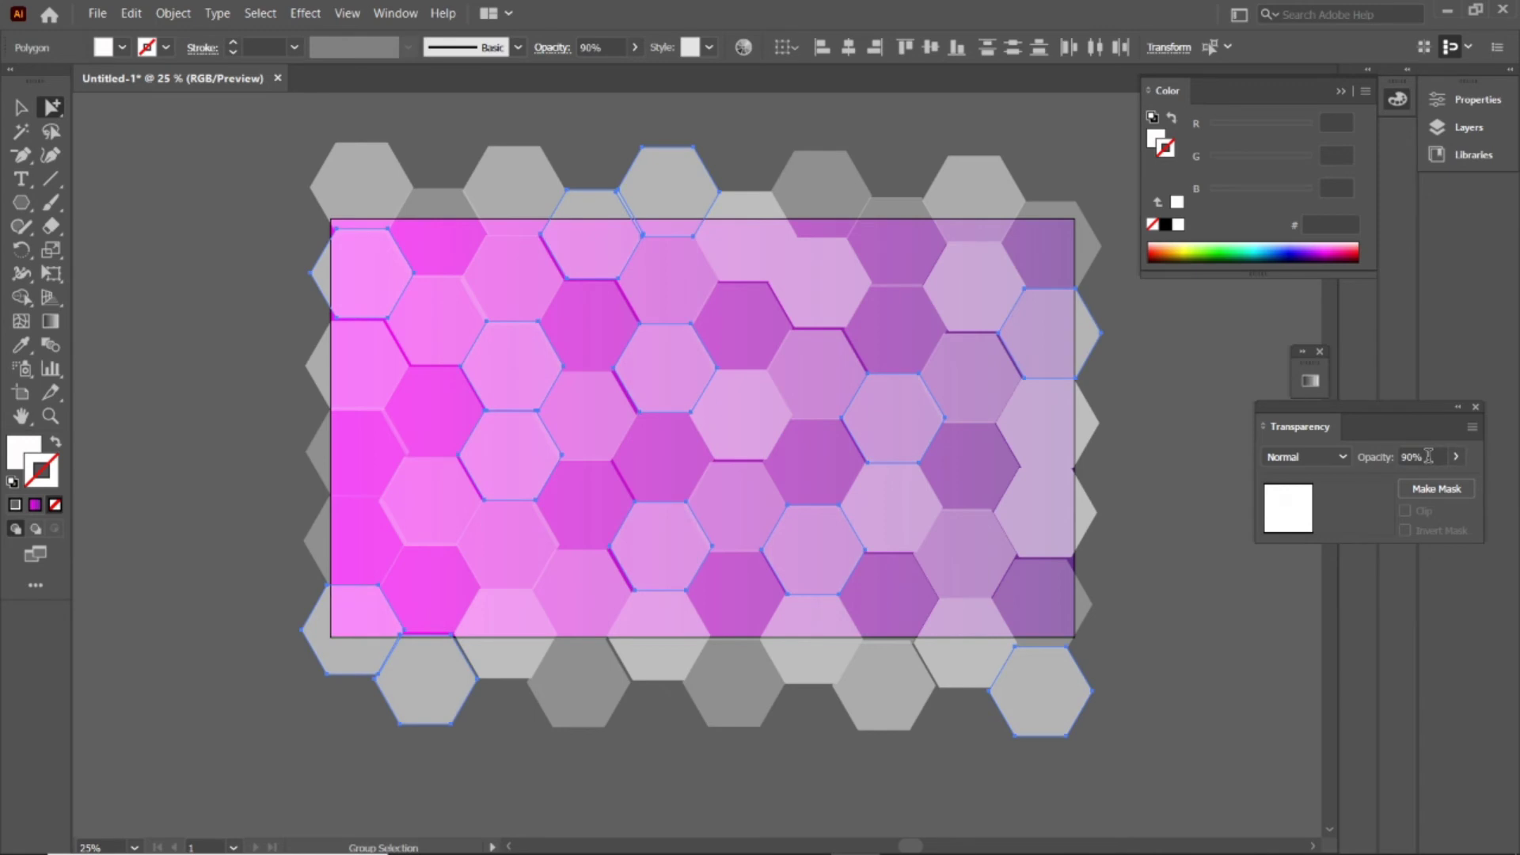
- Select all the hexagons and group them together
{"action": "left_click", "coordinate": [203, 203]}
{"action": "key", "text": "a"}
{"action": "key", "text": "ctrl+a"}
{"action": "right_click", "coordinate": [707, 342]}
{"action": "left_click", "coordinate": [790, 507]}
{"action": "right_click", "coordinate": [792, 501]}
{"action": "key", "text": "Escape"}
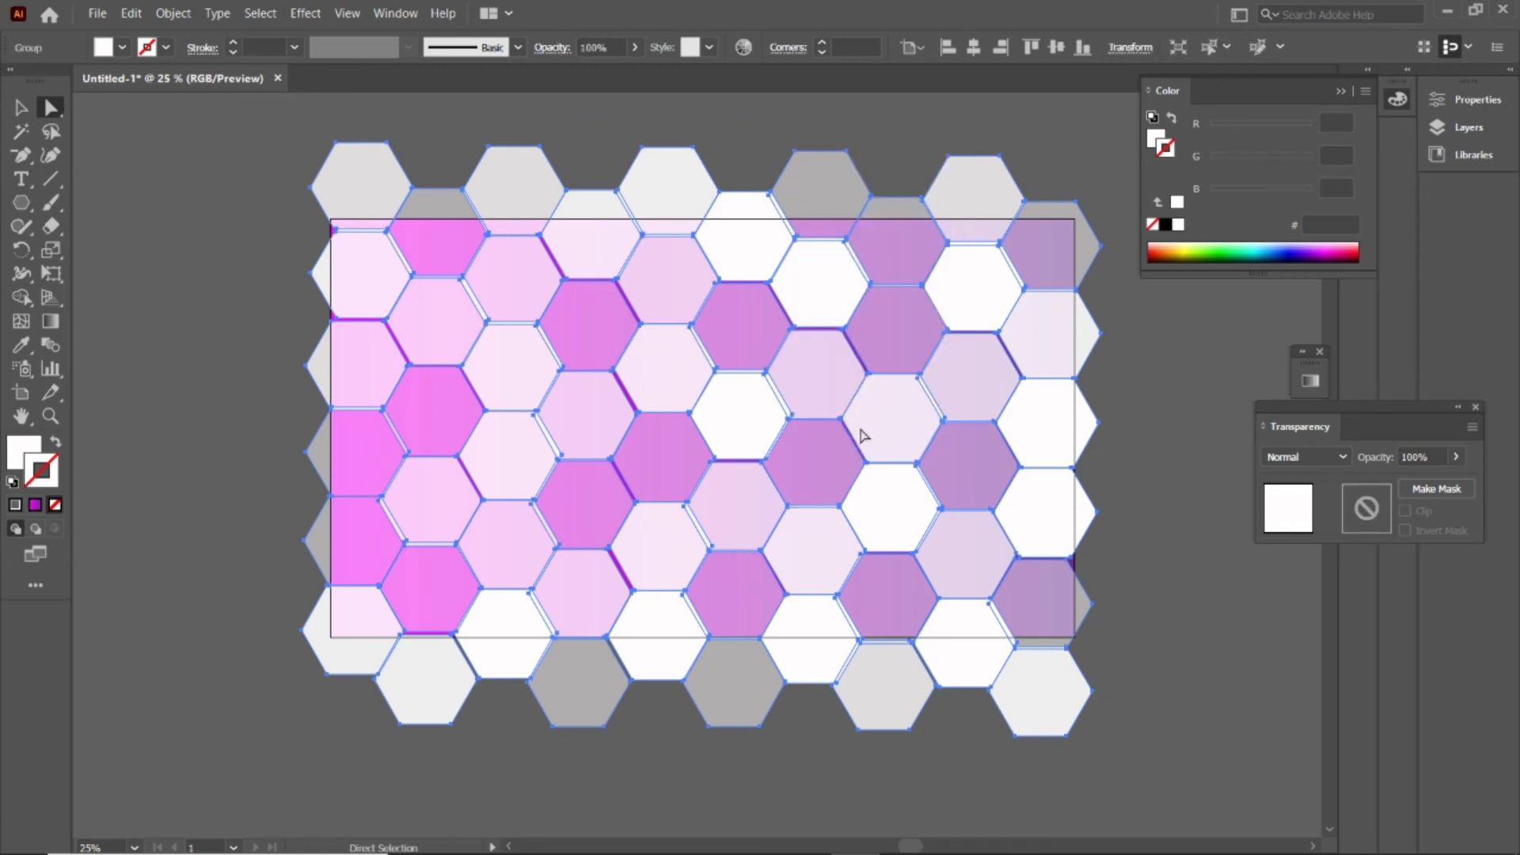
- Set the hexagon group's blend mode to Soft Light and drag out an offset duplicate
{"action": "left_click", "coordinate": [1304, 457]}
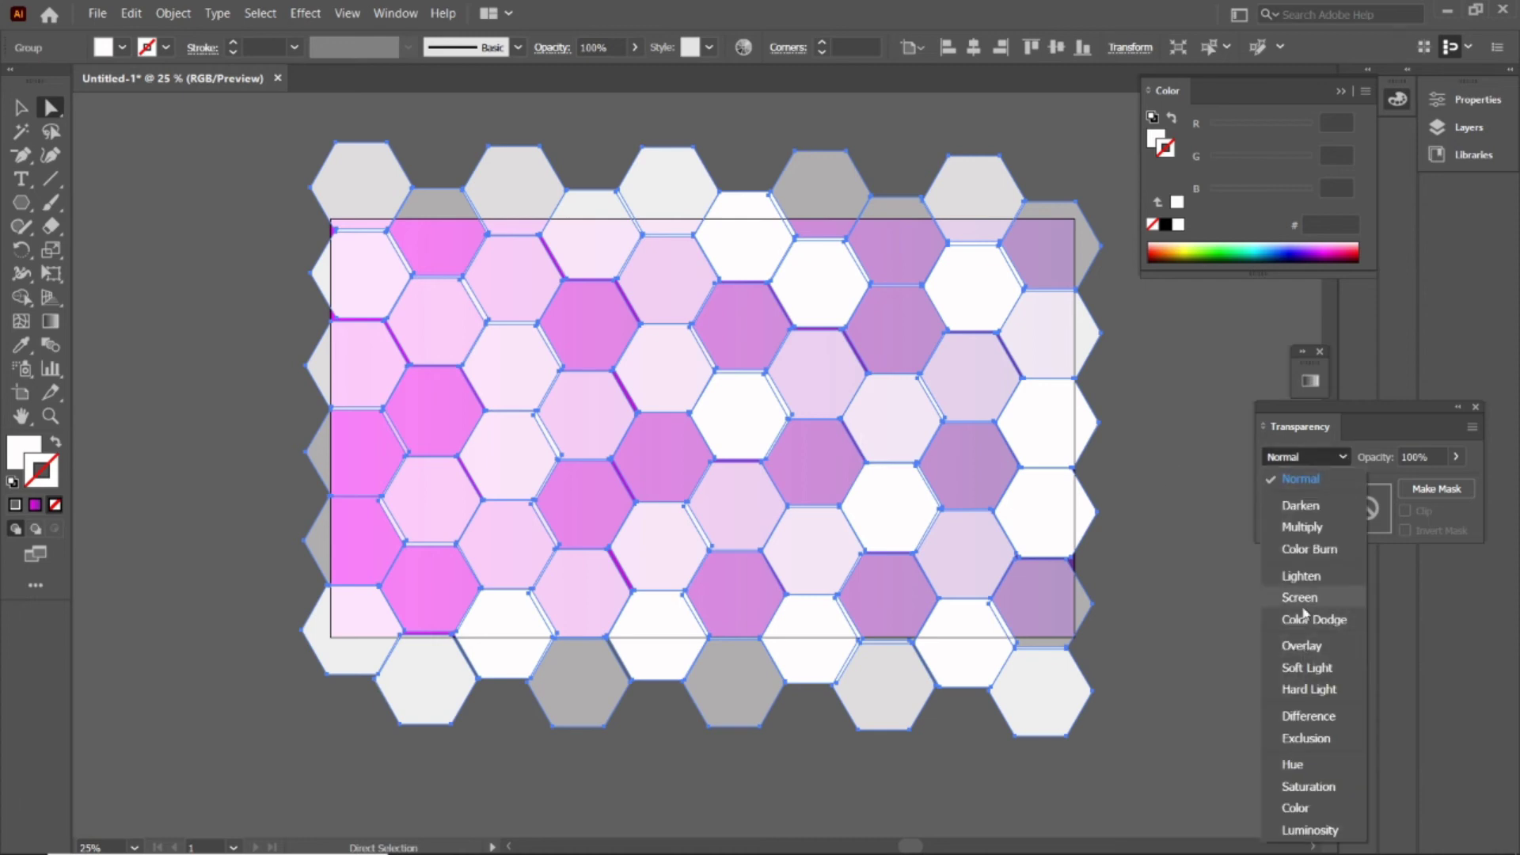
{"action": "left_click", "coordinate": [1304, 671]}
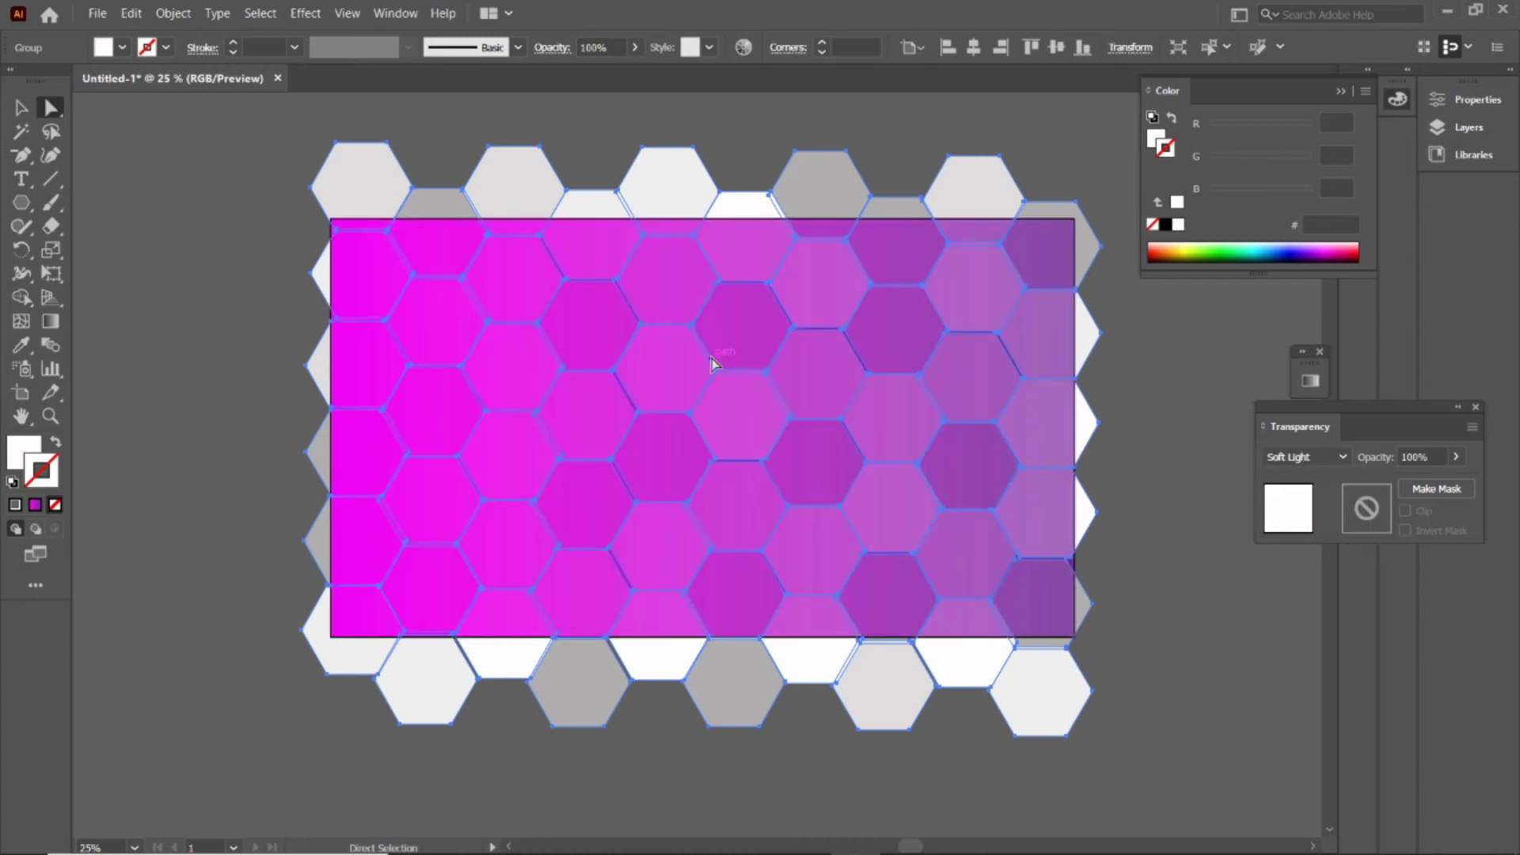
{"action": "left_click_drag", "start_coordinate": [621, 359], "coordinate": [723, 396]}
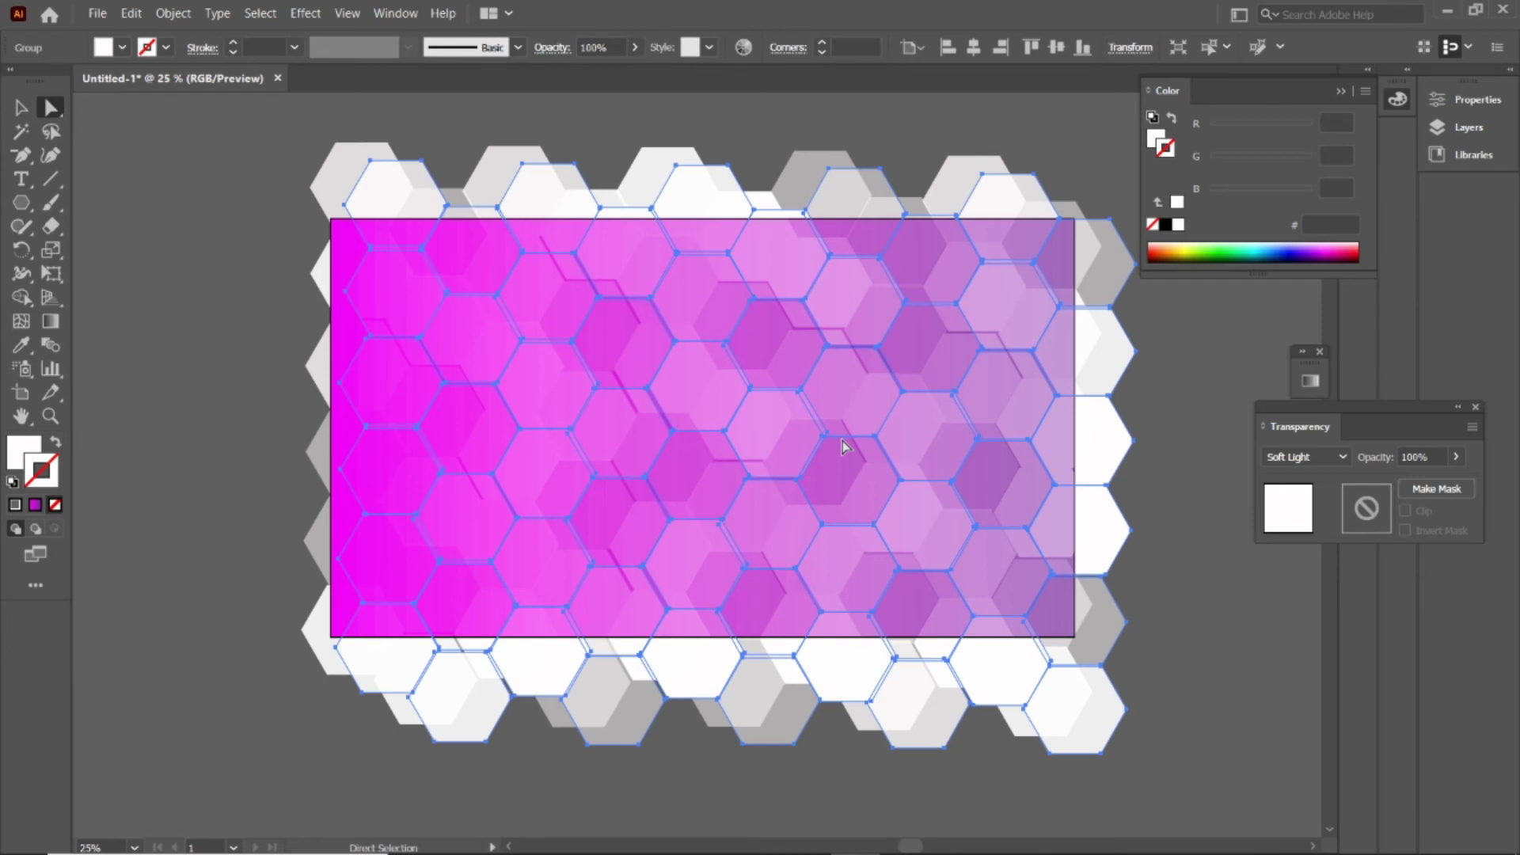
- Shift, enlarge and reposition the hexagon group to cover the rectangle
{"action": "key", "text": "v"}
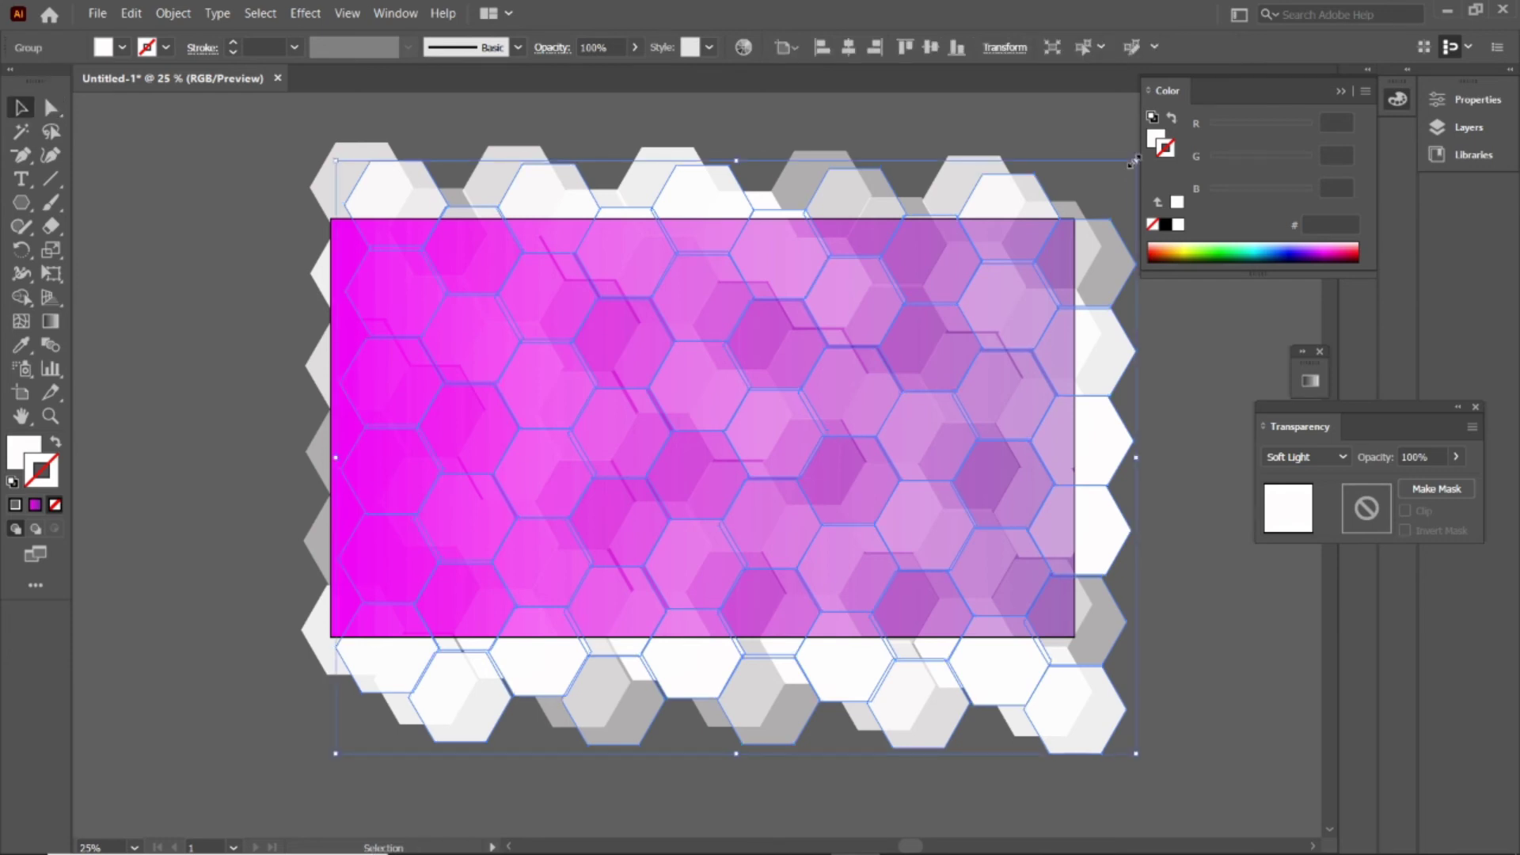
{"action": "mouse_move", "coordinate": [817, 407]}
{"action": "left_mouse_down"}
{"action": "mouse_move", "coordinate": [776, 404]}
{"action": "mouse_move", "coordinate": [710, 319]}
{"action": "mouse_move", "coordinate": [682, 339]}
{"action": "mouse_move", "coordinate": [743, 309]}
{"action": "mouse_move", "coordinate": [744, 288]}
{"action": "mouse_move", "coordinate": [724, 307]}
{"action": "left_mouse_up"}
{"action": "left_click_drag", "start_coordinate": [1029, 109], "coordinate": [1057, 107]}
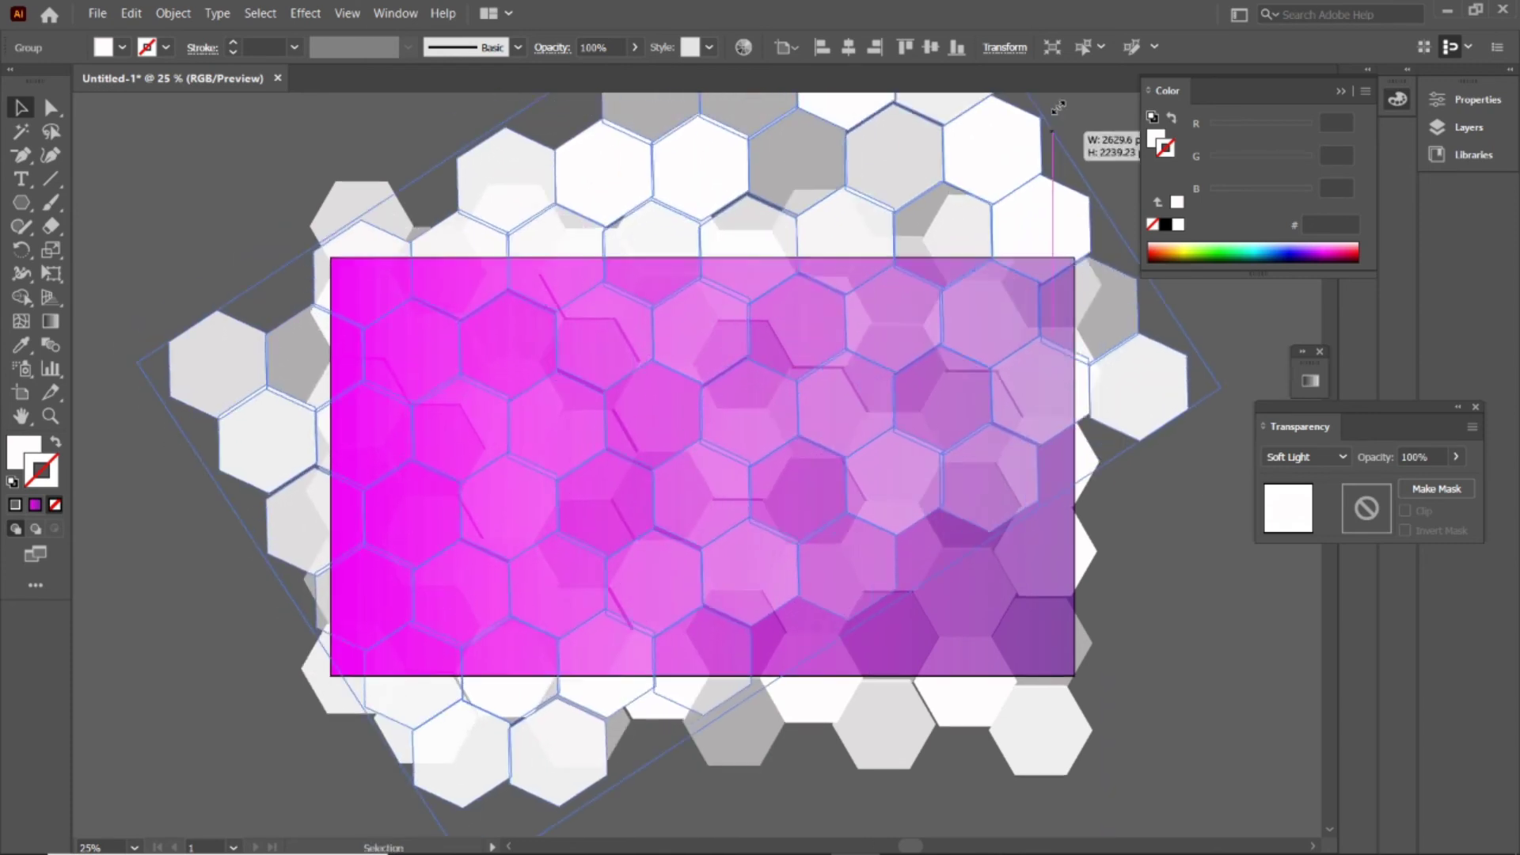
{"action": "mouse_move", "coordinate": [859, 662]}
{"action": "left_mouse_down"}
{"action": "mouse_move", "coordinate": [853, 344]}
{"action": "mouse_move", "coordinate": [873, 349]}
{"action": "mouse_move", "coordinate": [849, 381]}
{"action": "left_mouse_up"}
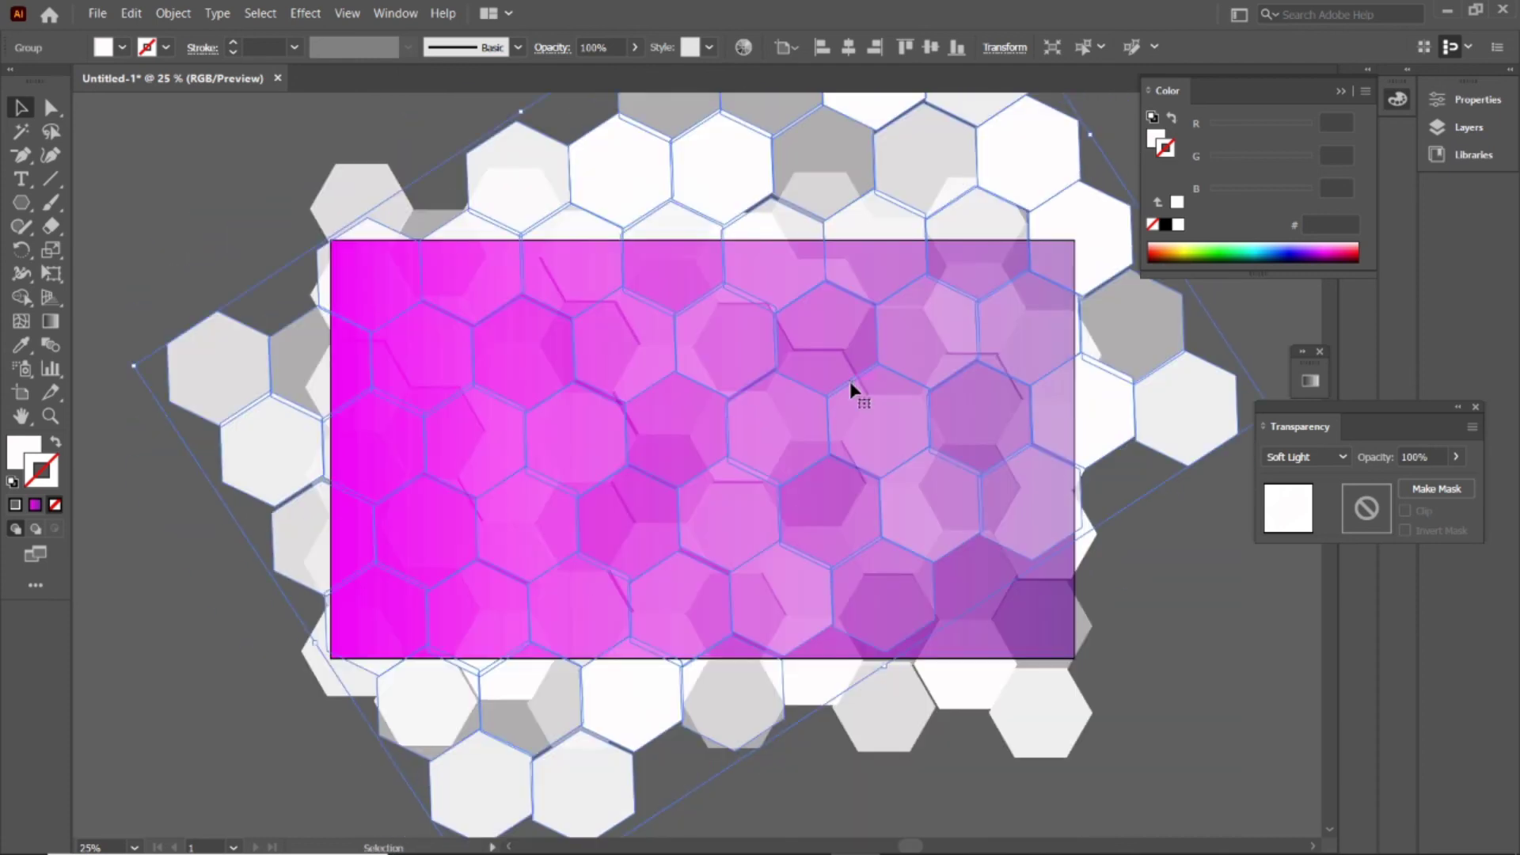
- Deselect and add a new Layer 2 above Layer 1 in the Layers panel
{"action": "key", "text": "ctrl+shift+a"}
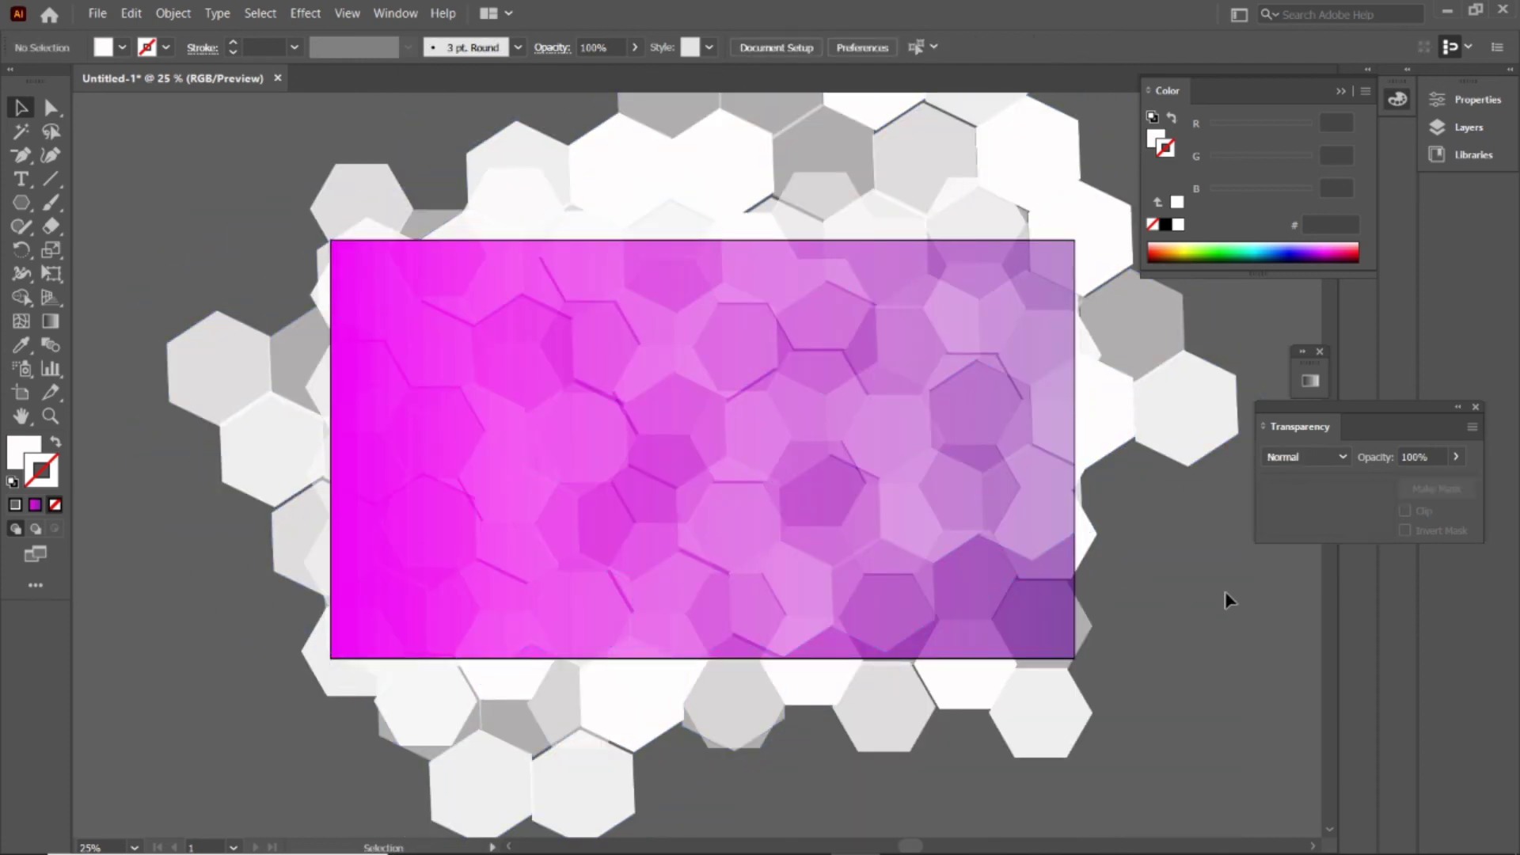
{"action": "left_click", "coordinate": [1465, 126]}
{"action": "left_click", "coordinate": [1357, 276]}
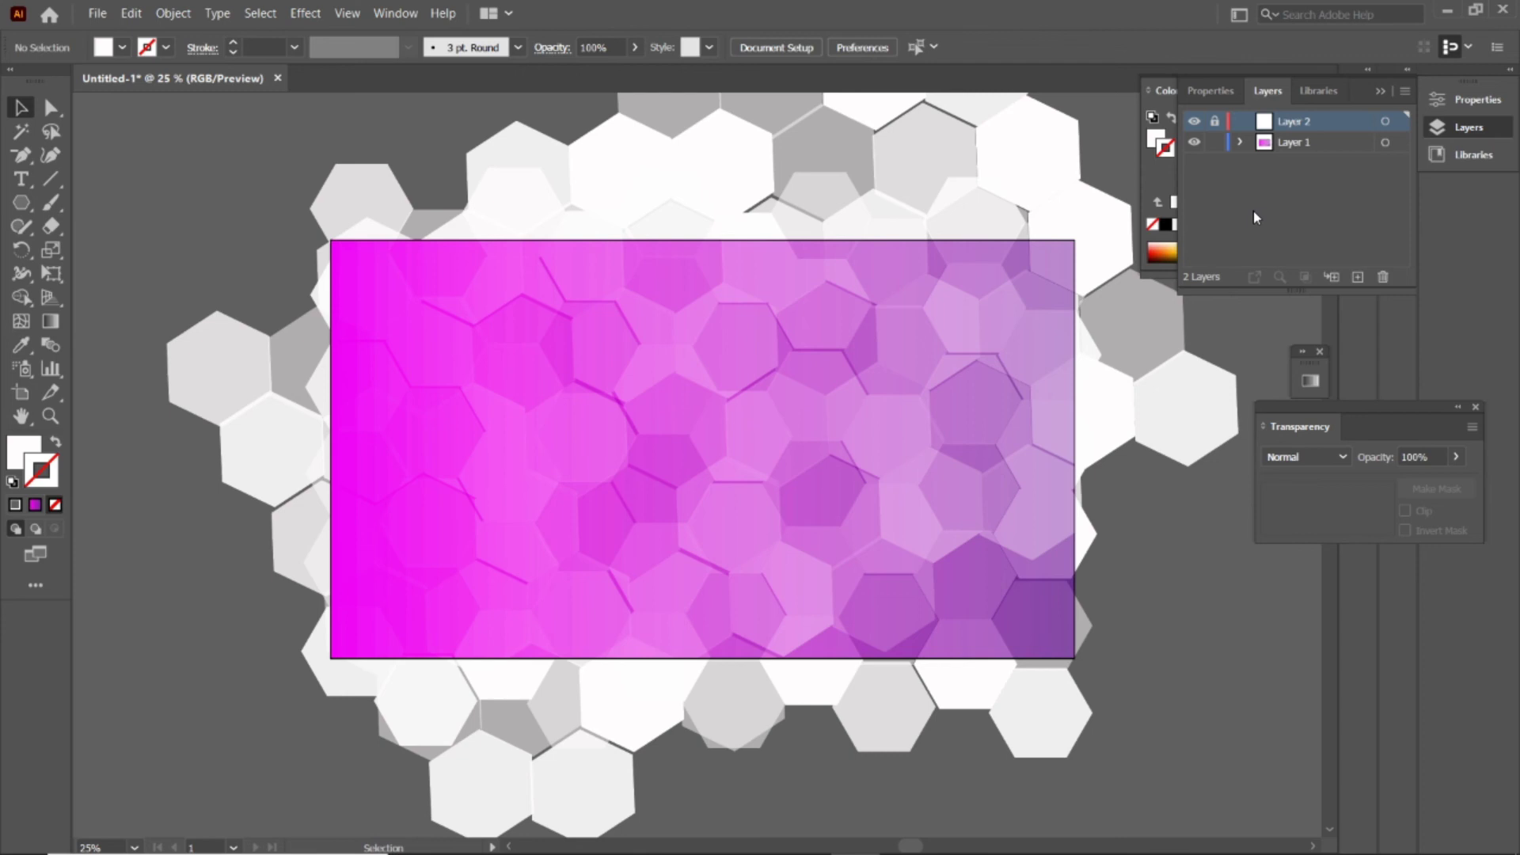
- Unlock all objects and give the rectangle a cyan-to-purple gradient fill
{"action": "double_click", "coordinate": [50, 321]}
{"action": "double_click", "coordinate": [1077, 534]}
{"action": "left_click", "coordinate": [1092, 613]}
{"action": "left_click", "coordinate": [273, 13]}
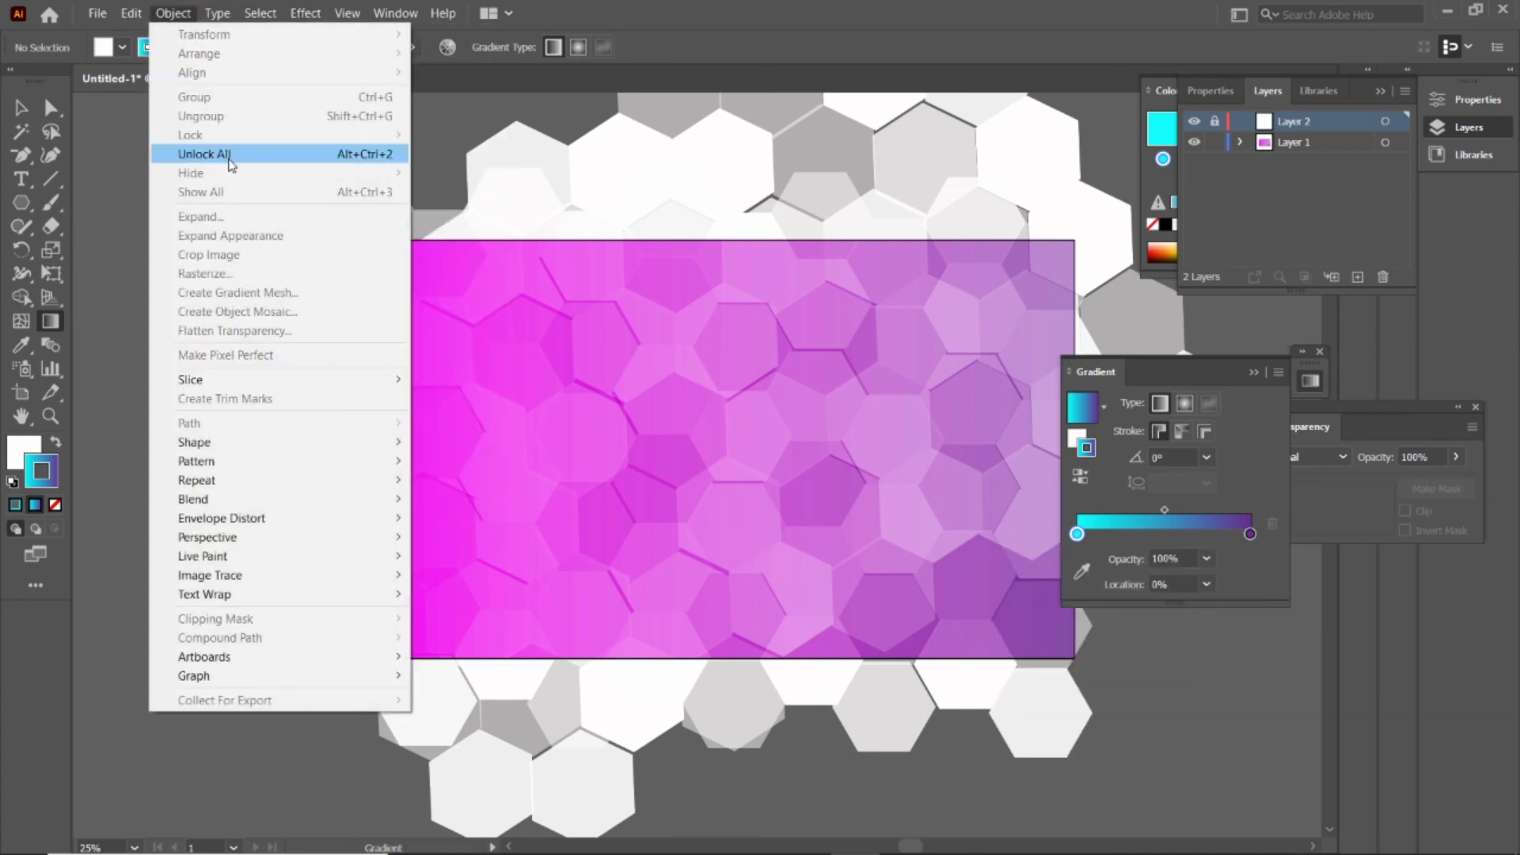
{"action": "left_click", "coordinate": [316, 156]}
{"action": "double_click", "coordinate": [1092, 533]}
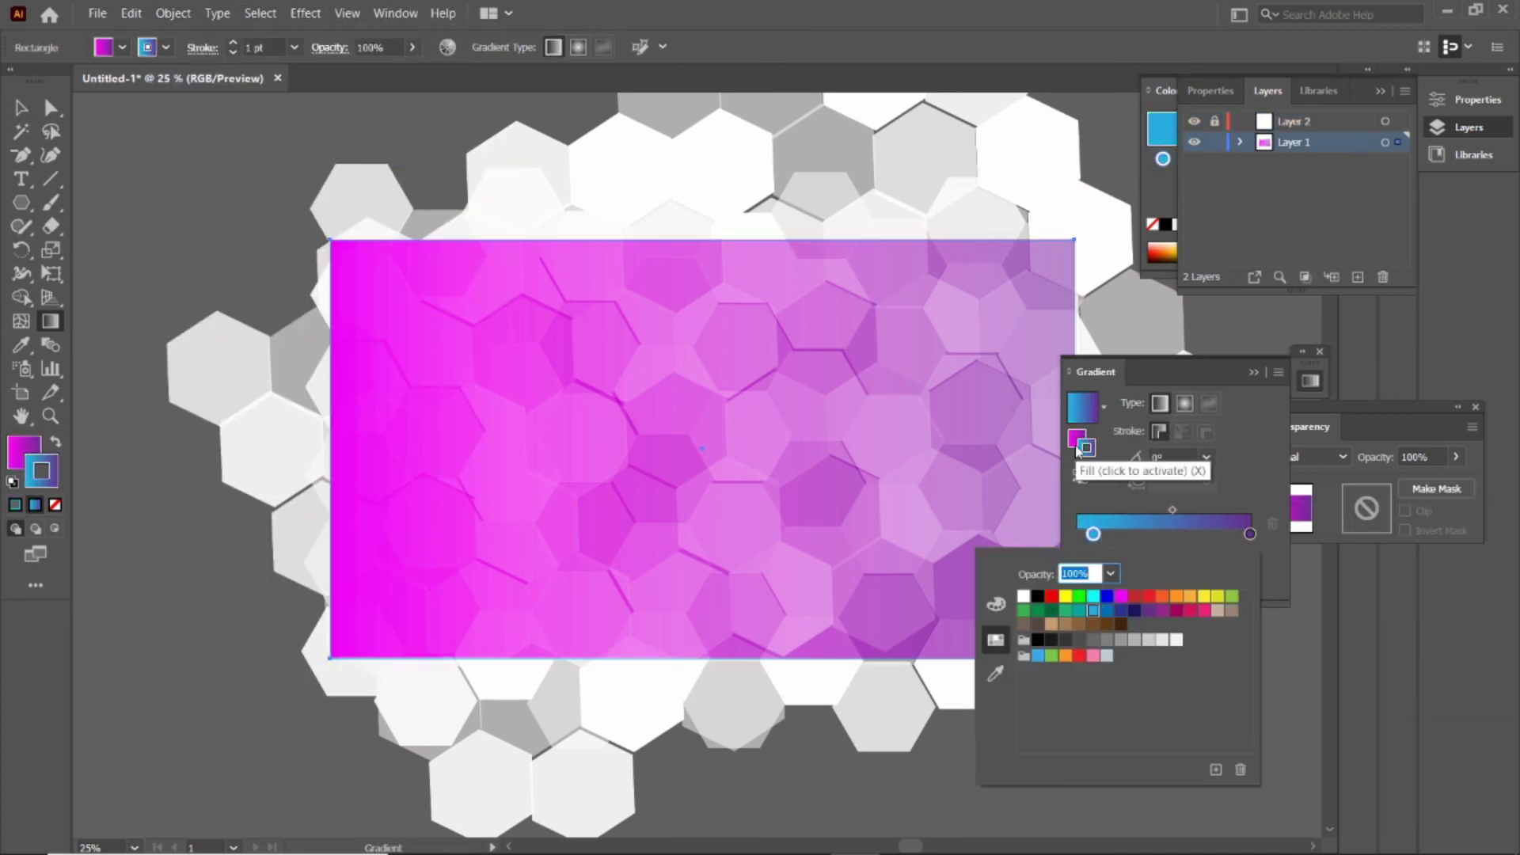
{"action": "left_click", "coordinate": [55, 442]}
- Drag the cyan and purple gradient stops to rebalance where the colours blend
{"action": "left_click", "coordinate": [893, 476]}
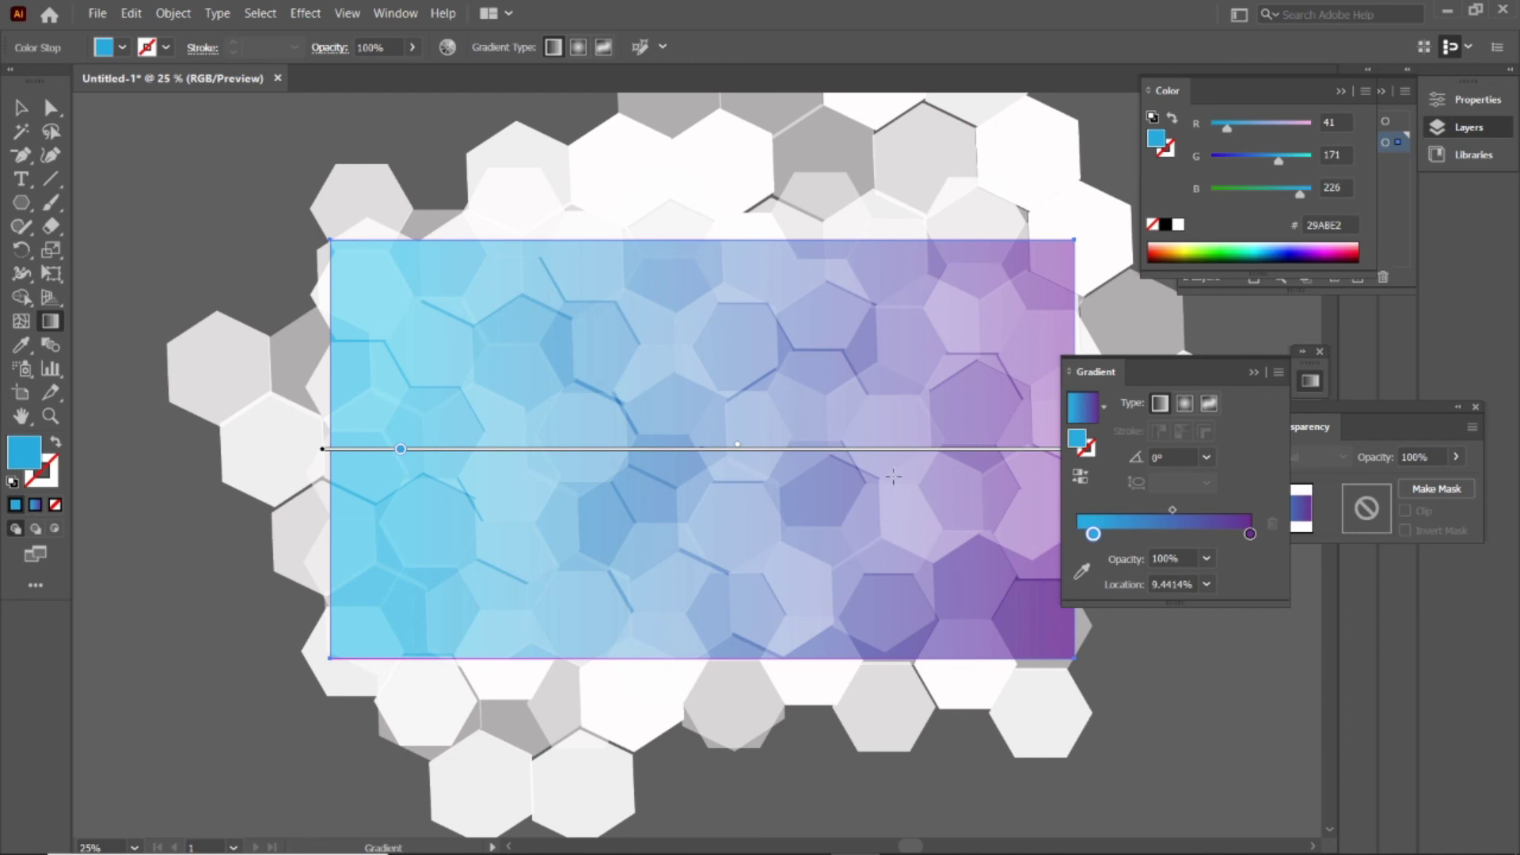
{"action": "left_click_drag", "start_coordinate": [400, 449], "coordinate": [353, 448]}
{"action": "mouse_move", "coordinate": [1070, 450]}
{"action": "left_mouse_down"}
{"action": "mouse_move", "coordinate": [853, 448]}
{"action": "mouse_move", "coordinate": [883, 449]}
{"action": "left_mouse_up"}
{"action": "left_click_drag", "start_coordinate": [353, 449], "coordinate": [428, 449]}
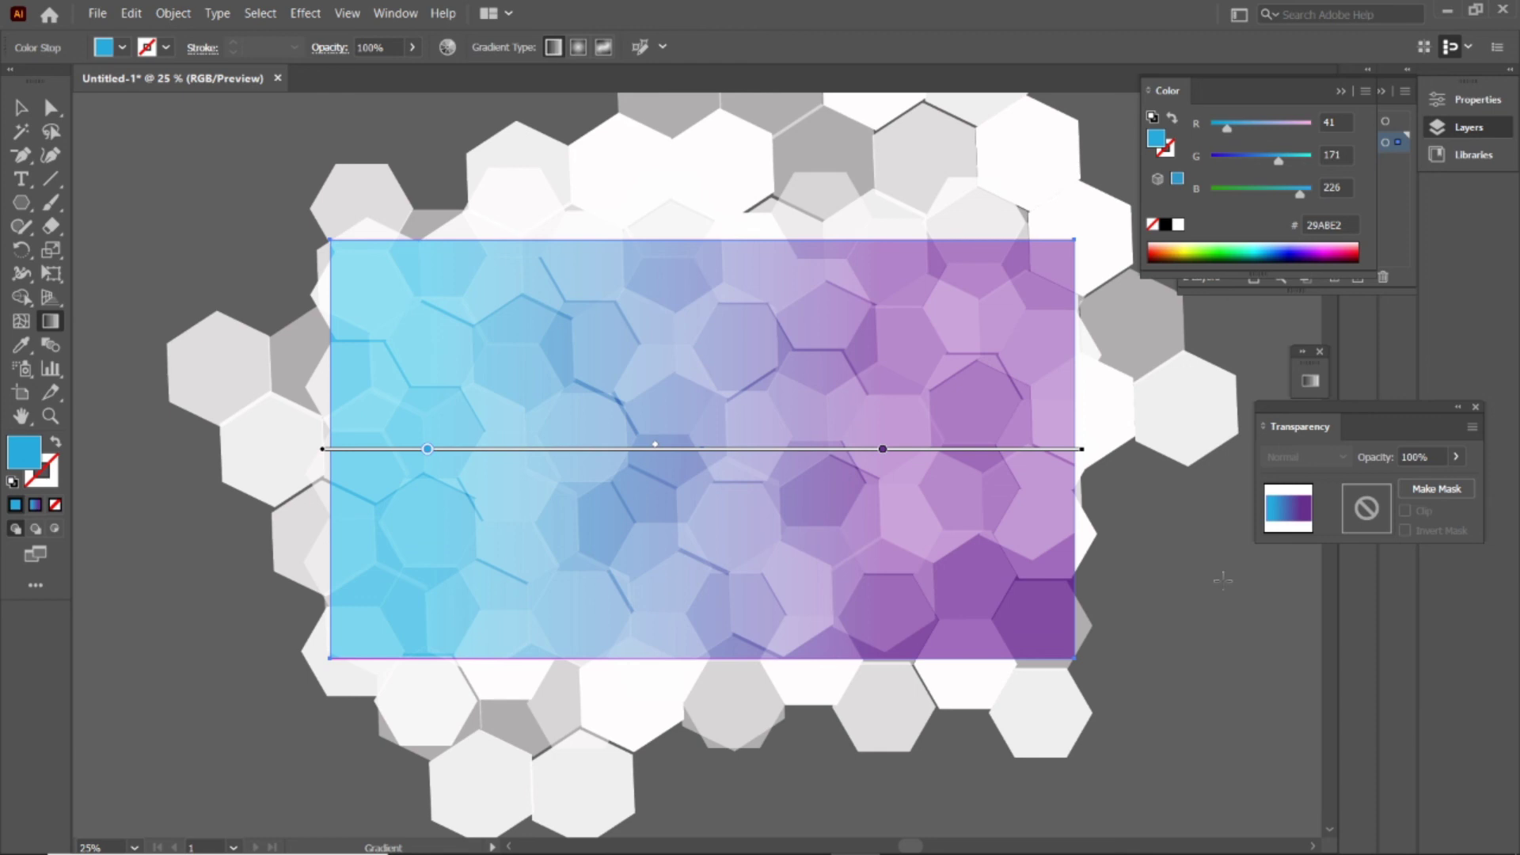
{"action": "key", "text": "ctrl+shift+a"}
- Draw a rectangle exactly over the artboard's gradient rectangle
{"action": "key", "text": "m"}
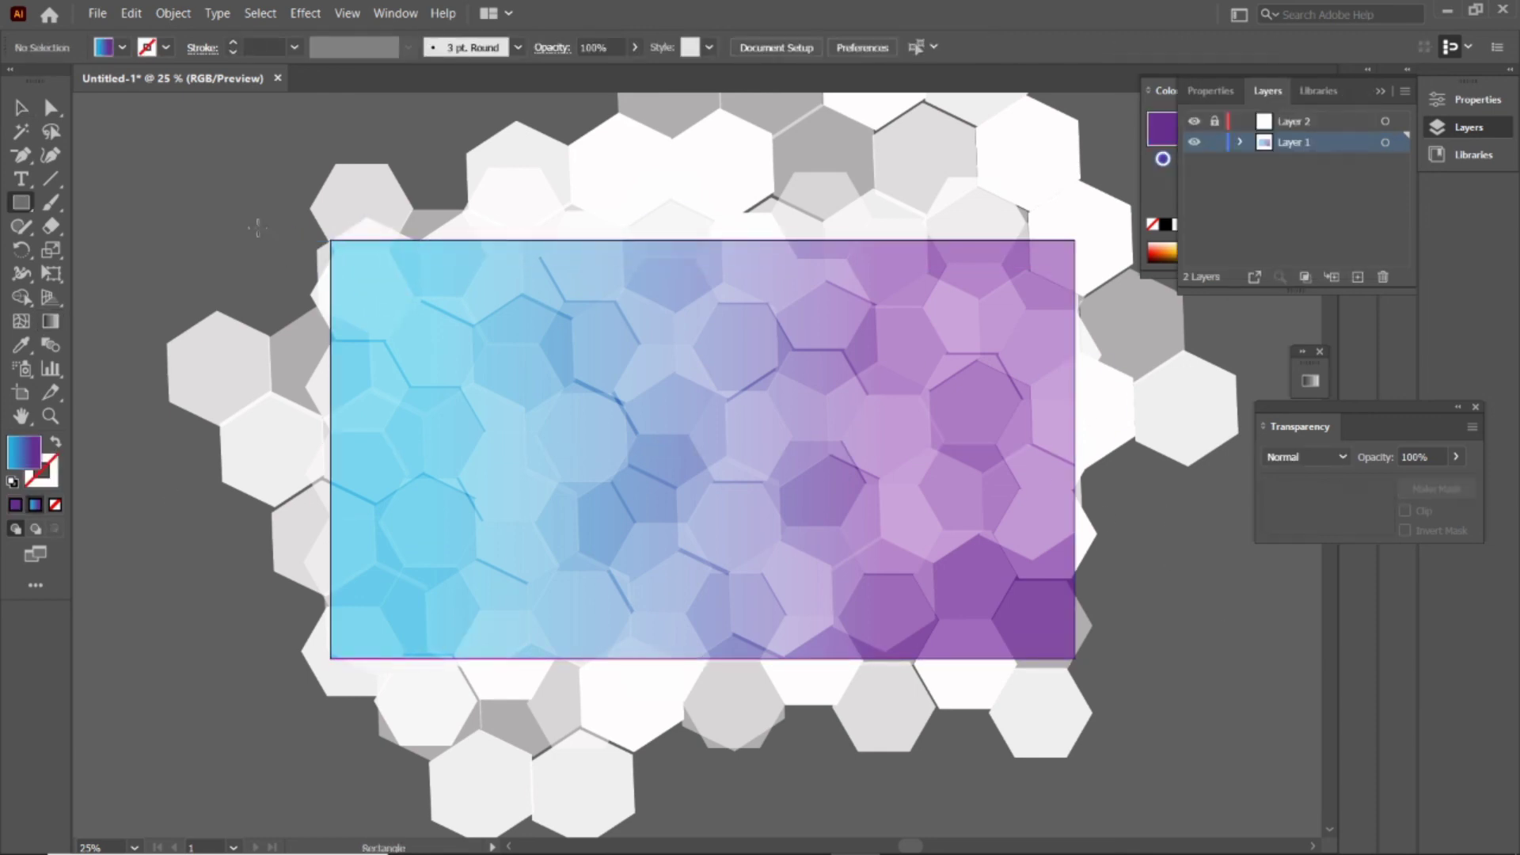
{"action": "left_click_drag", "start_coordinate": [330, 240], "coordinate": [414, 271]}
{"action": "key", "text": "ctrl+z"}
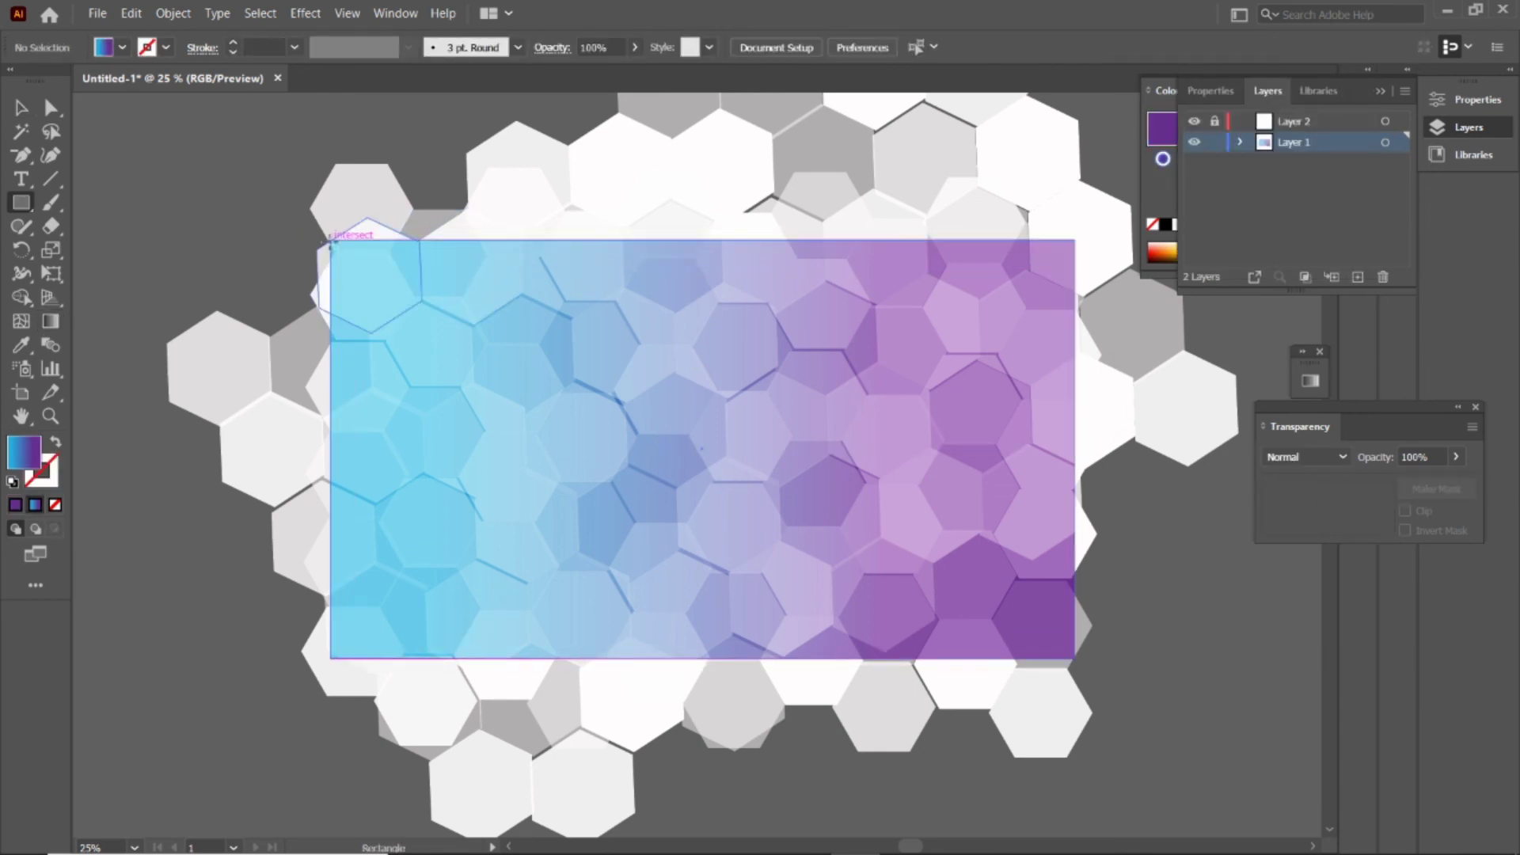
{"action": "left_click_drag", "start_coordinate": [330, 240], "coordinate": [1074, 657]}
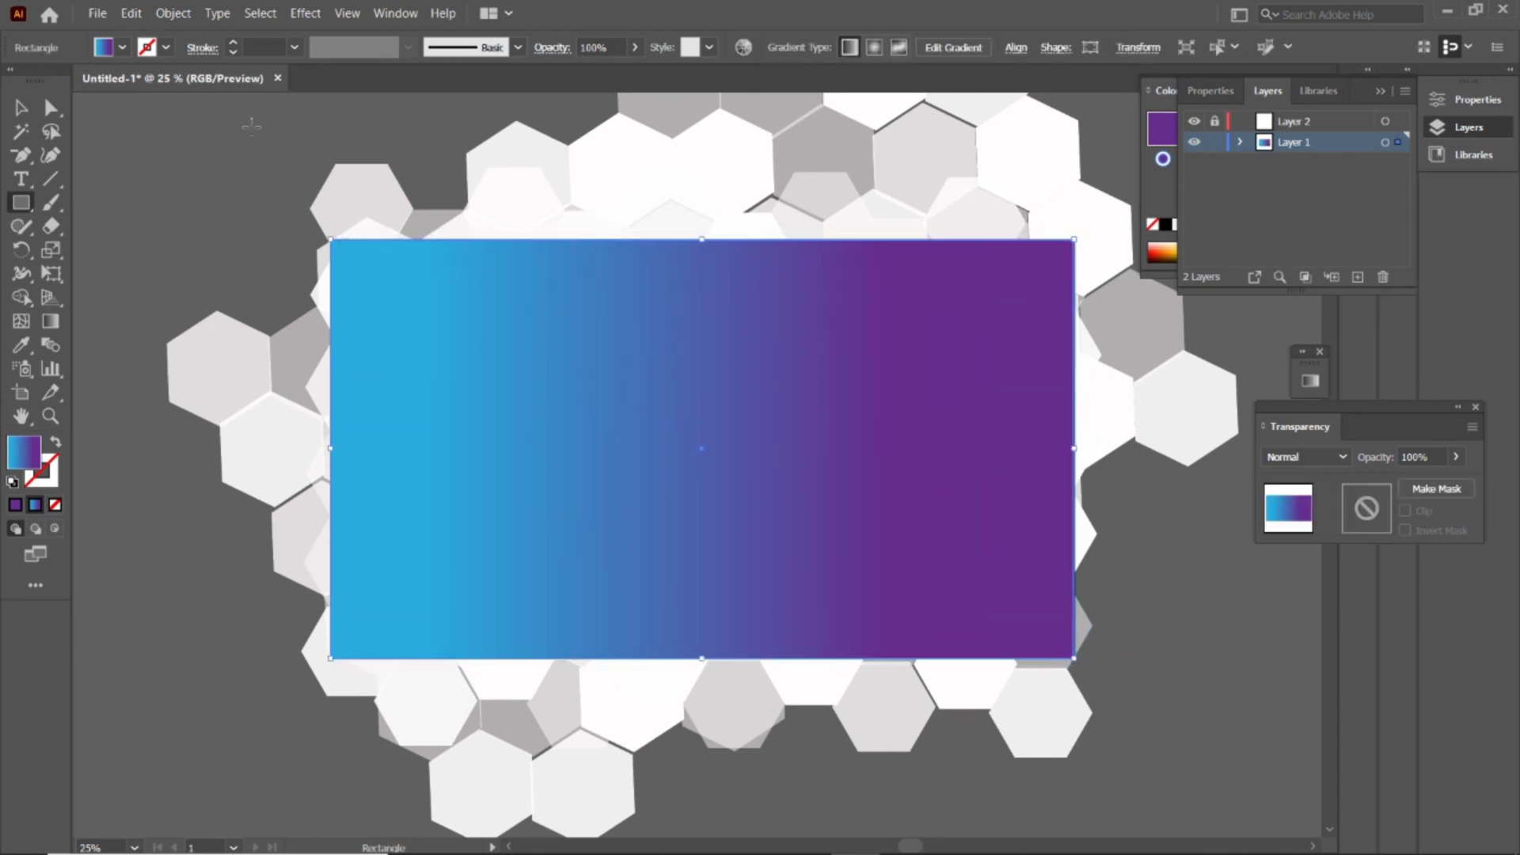
- Select everything and apply Object > Clipping Mask > Make to trim the hexagons
{"action": "left_click", "coordinate": [172, 12]}
{"action": "mouse_move", "coordinate": [215, 619]}
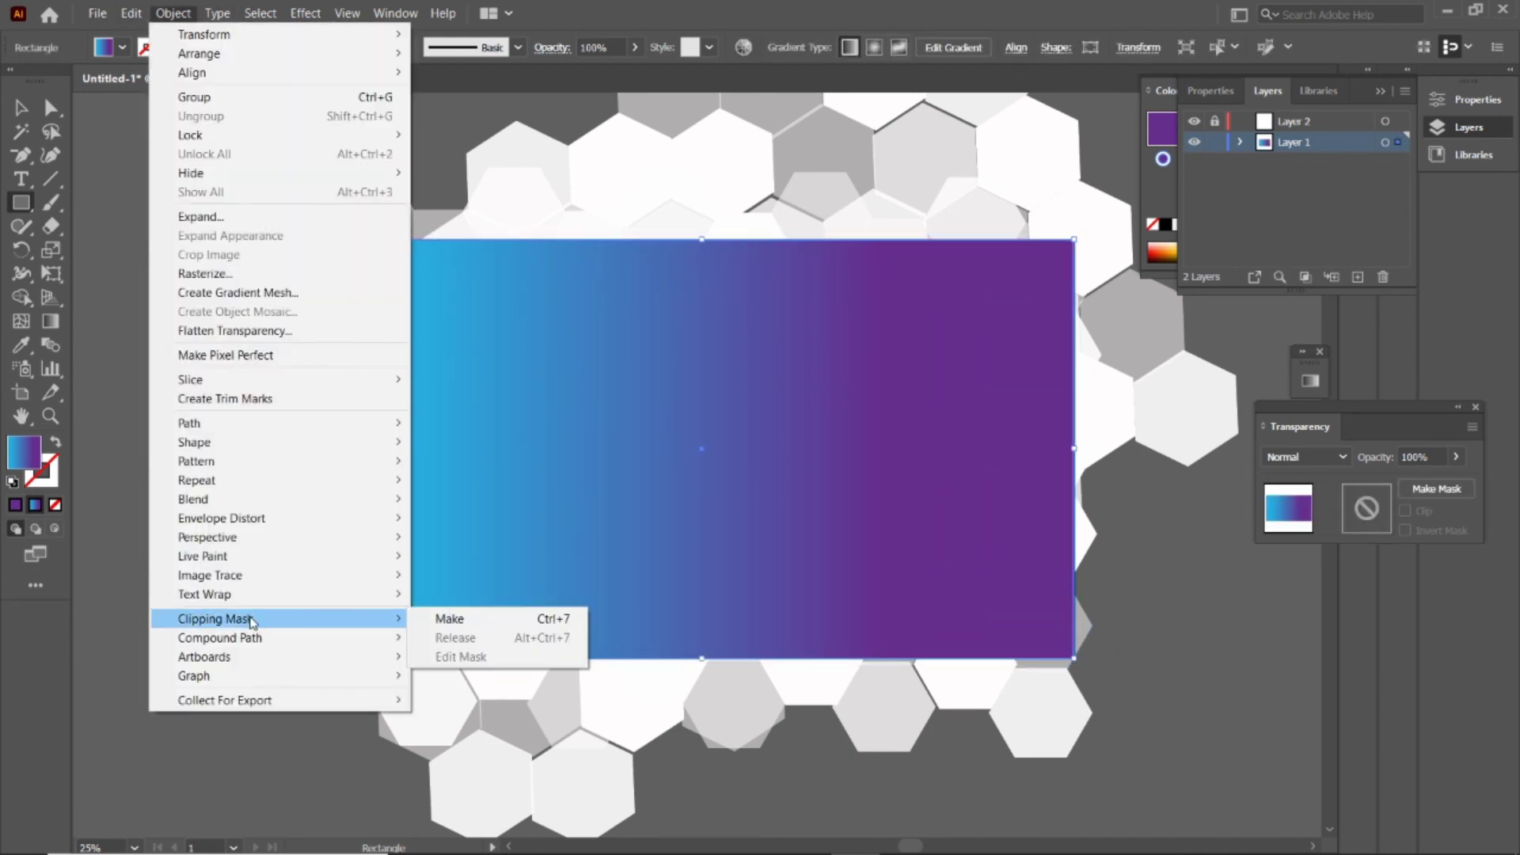
{"action": "left_click", "coordinate": [451, 619]}
{"action": "left_click", "coordinate": [961, 466]}
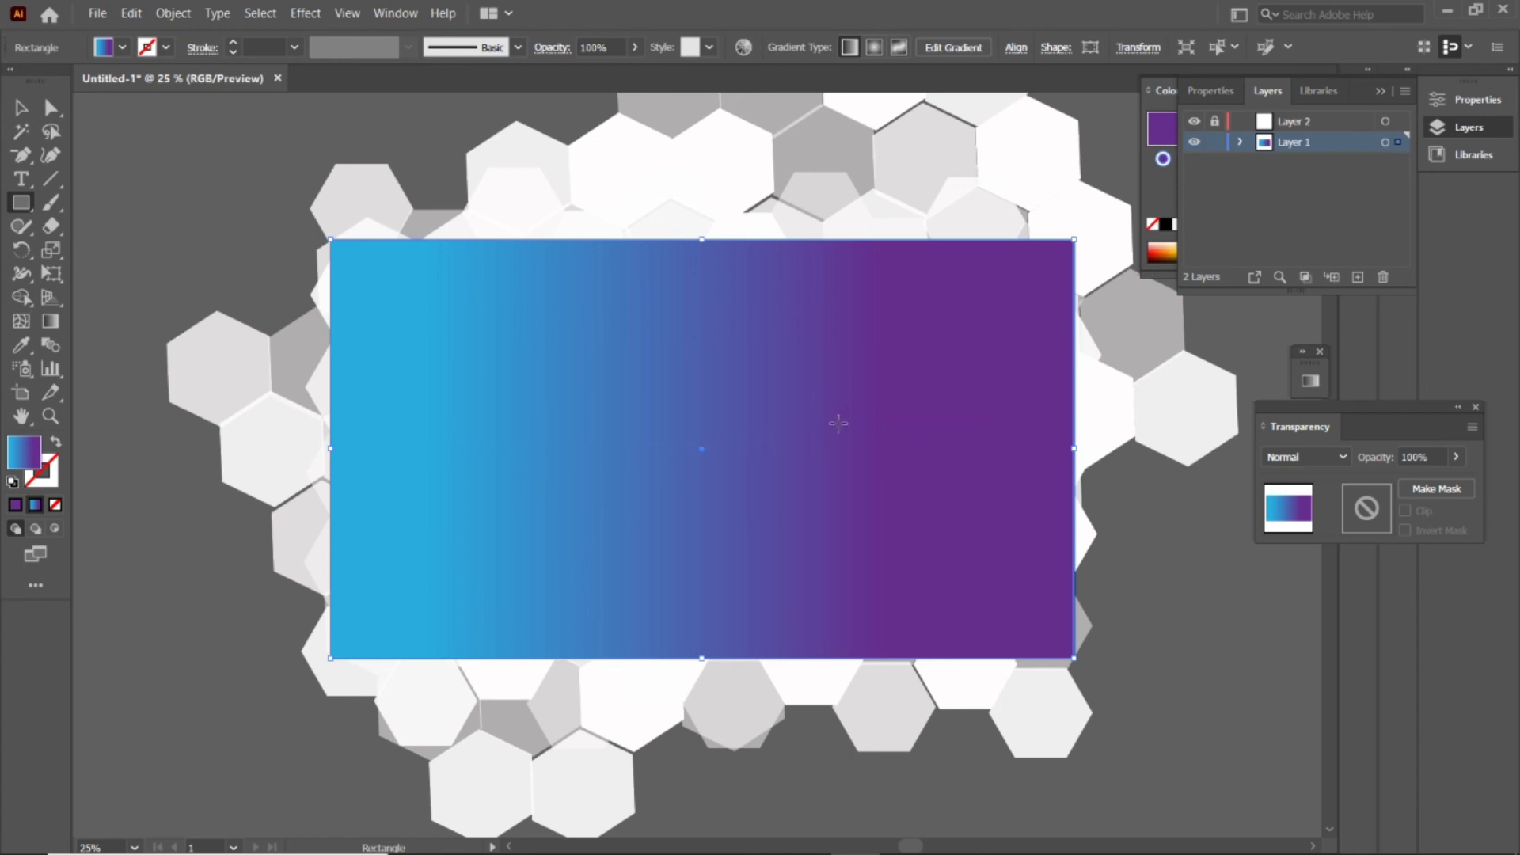
{"action": "key", "text": "ctrl+a"}
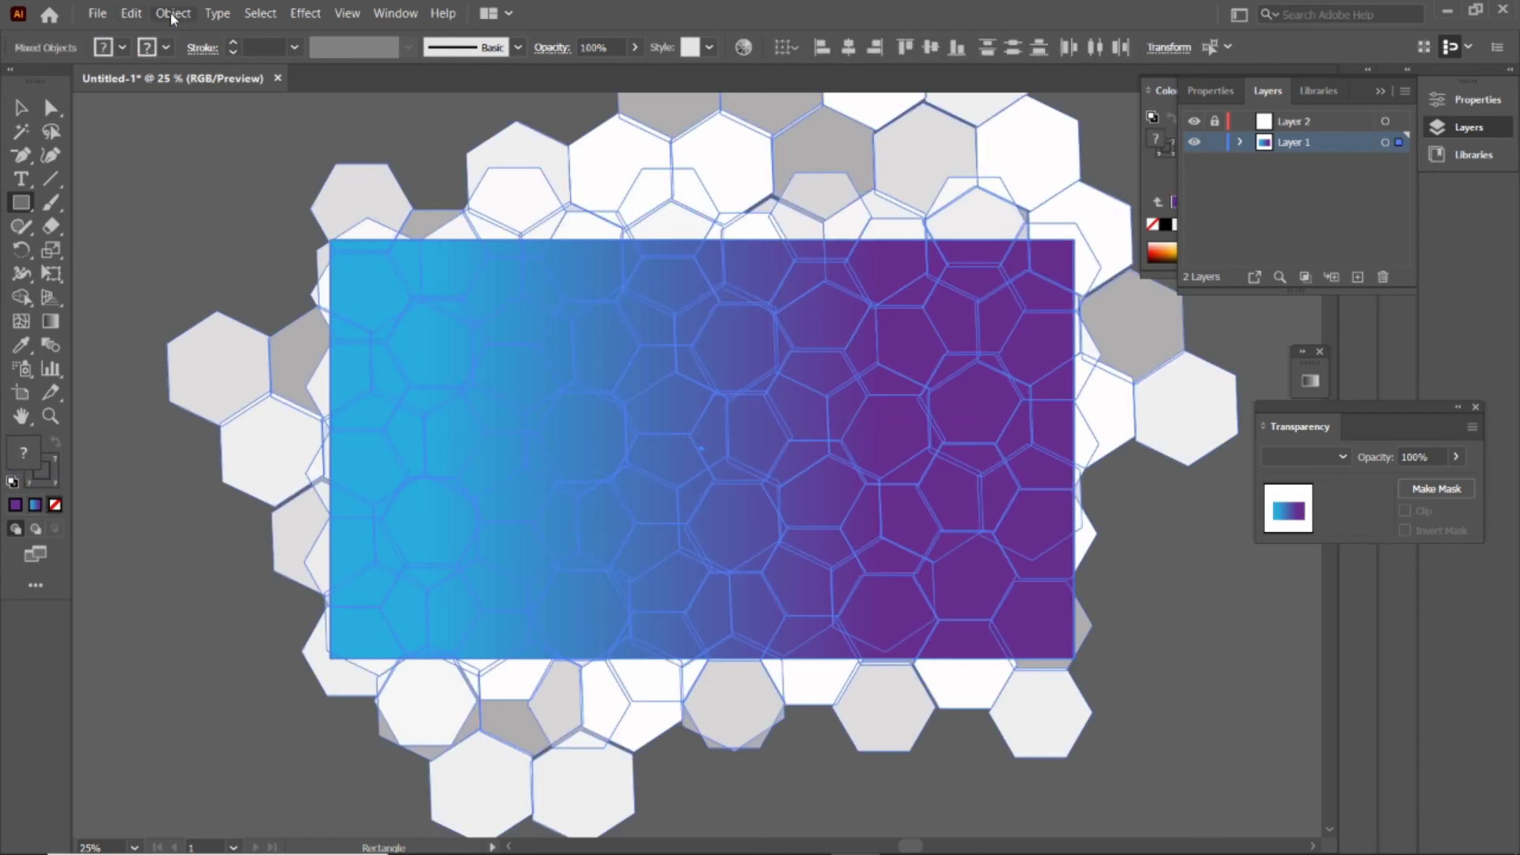
{"action": "left_click", "coordinate": [172, 12]}
{"action": "left_click", "coordinate": [452, 619]}
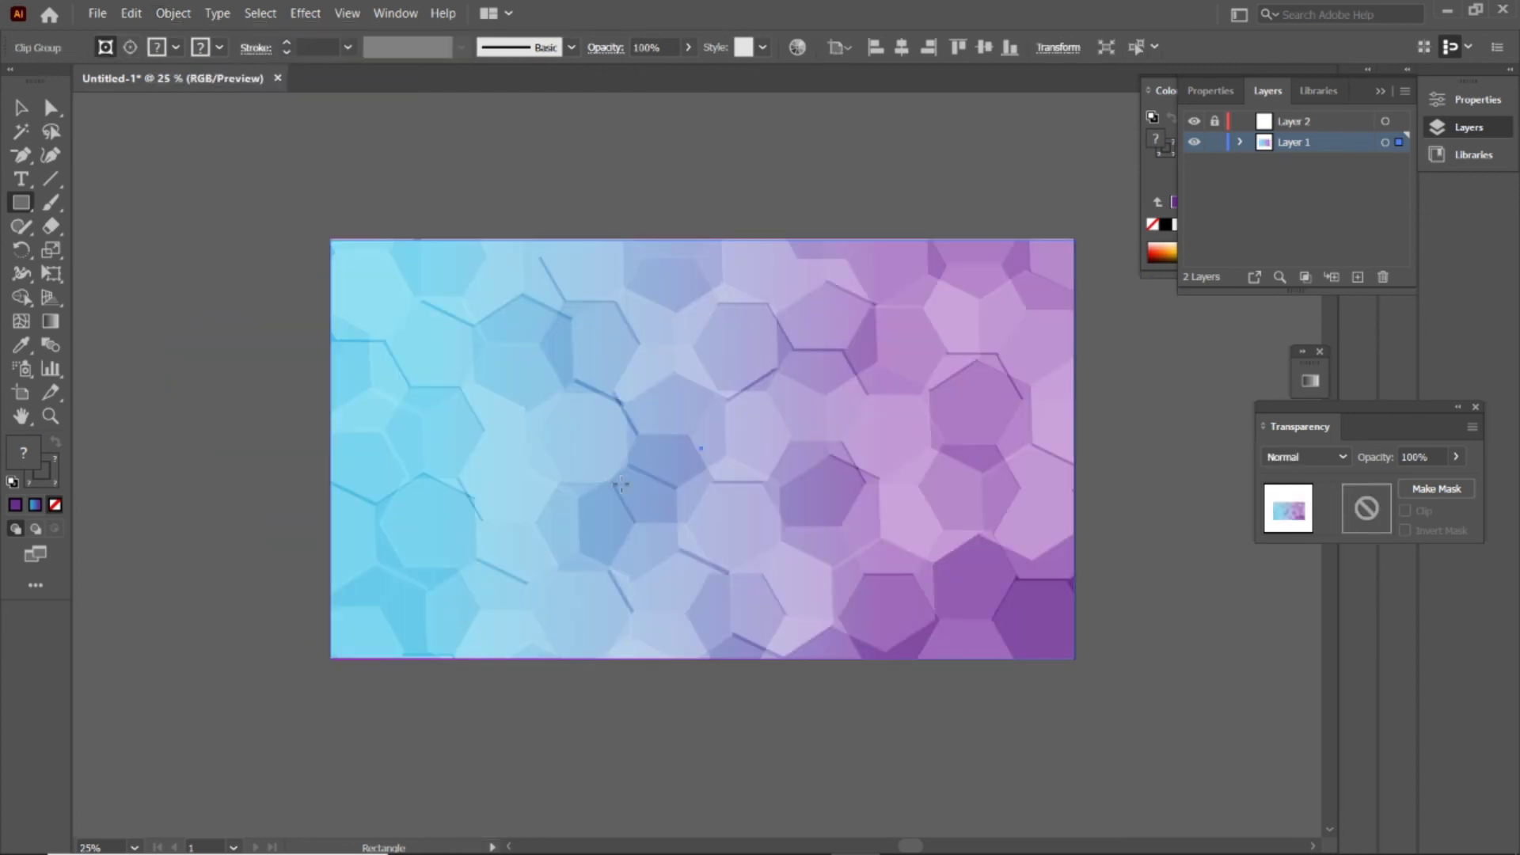